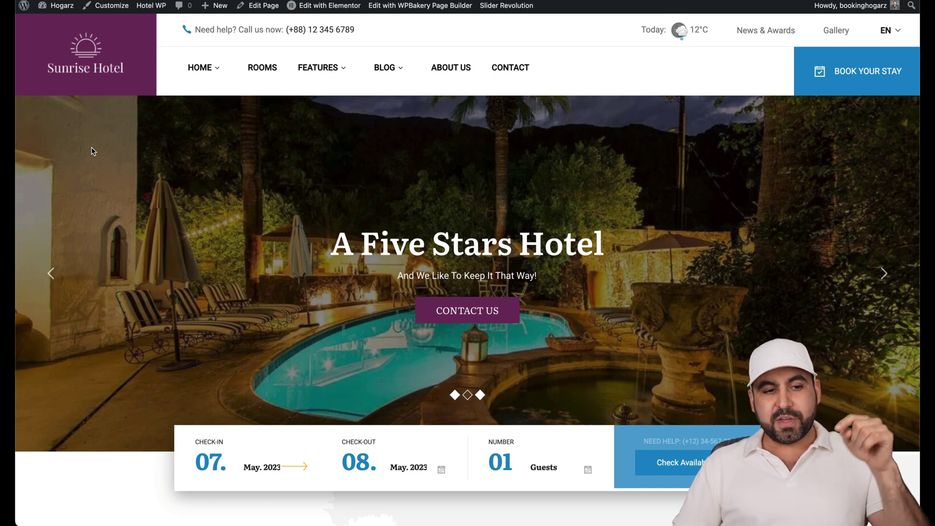
Step: Search room availability for check-in 10 May, check-out 18 May 2023, 3 guests
scroll(92, 152, "down", 8)
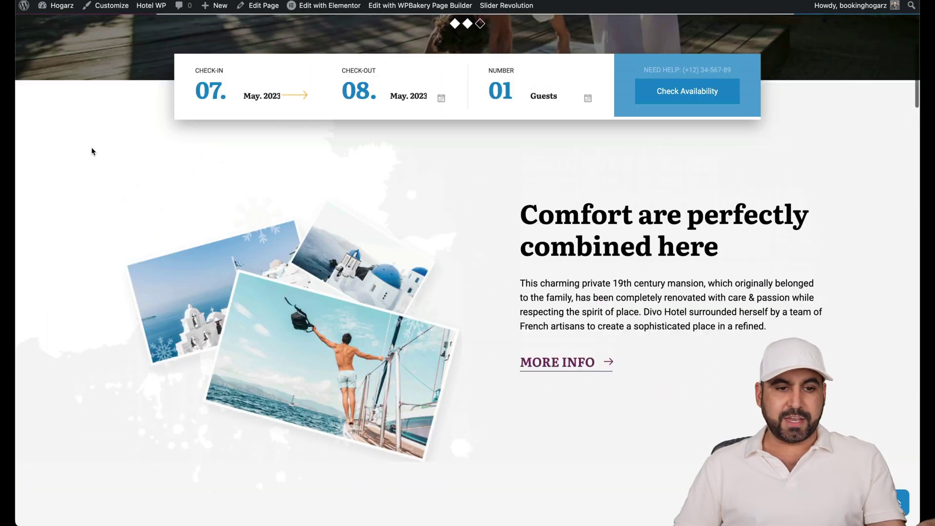
scroll(92, 151, "up", 1)
left_click(225, 151)
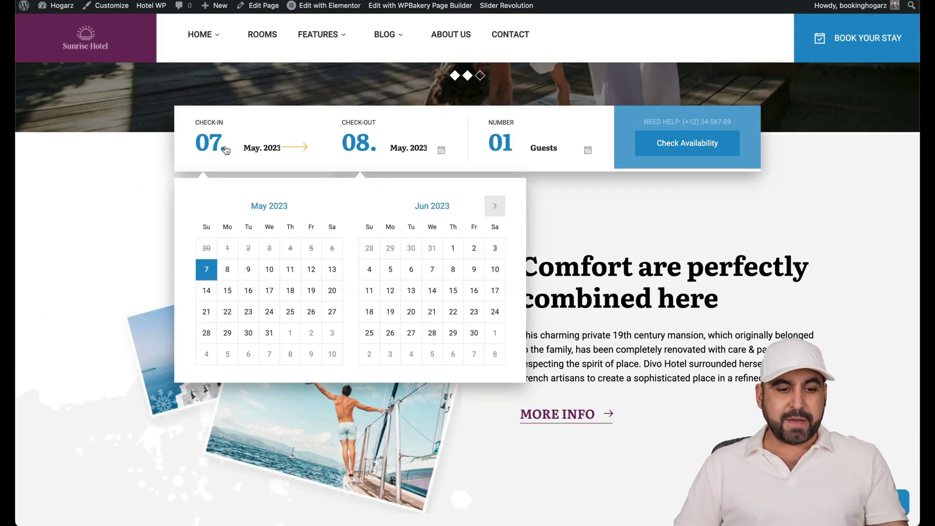
left_click(269, 270)
left_click(284, 298)
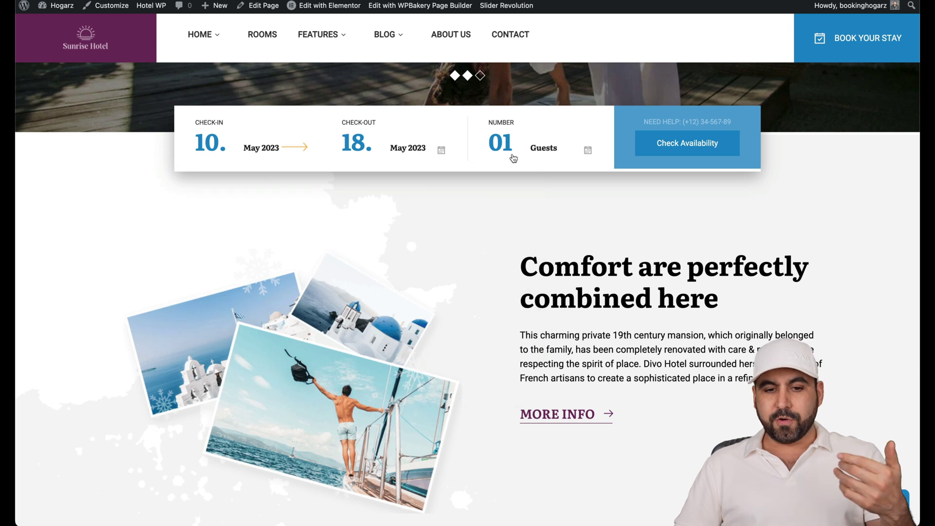
left_click(508, 149)
left_click(586, 205)
left_click(586, 205)
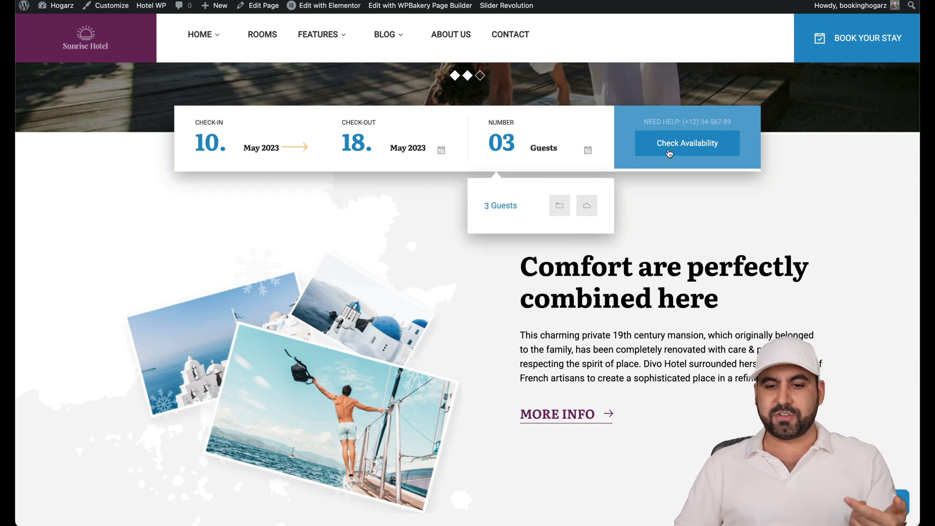
left_click(699, 152)
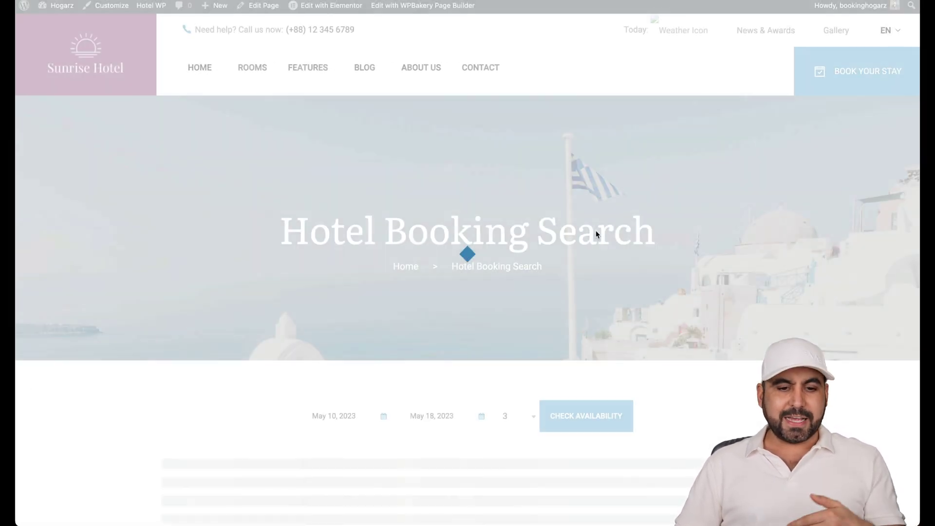
Step: Review the 'no rooms available' result for that stay
scroll(382, 417, "down", 10)
left_click_drag(176, 136, 316, 110)
left_click(317, 112)
scroll(317, 112, "up", 8)
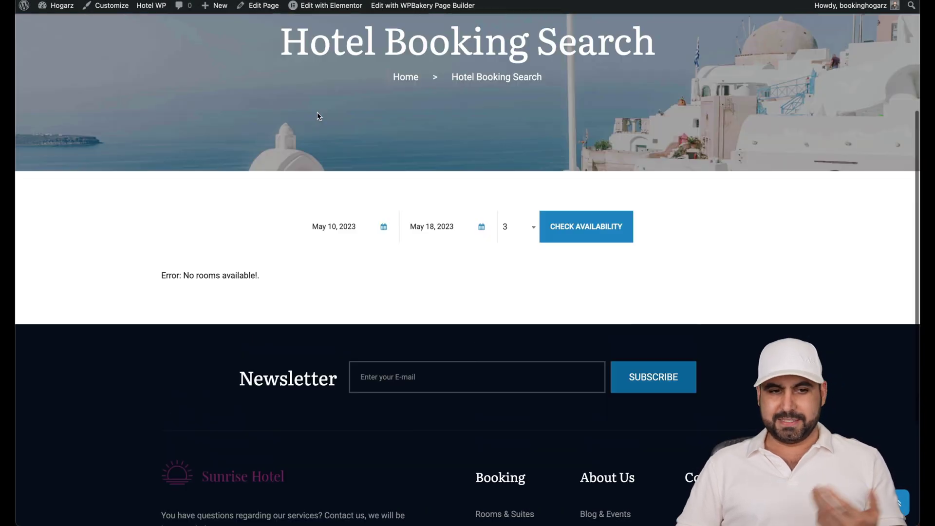
mouse_move(214, 68)
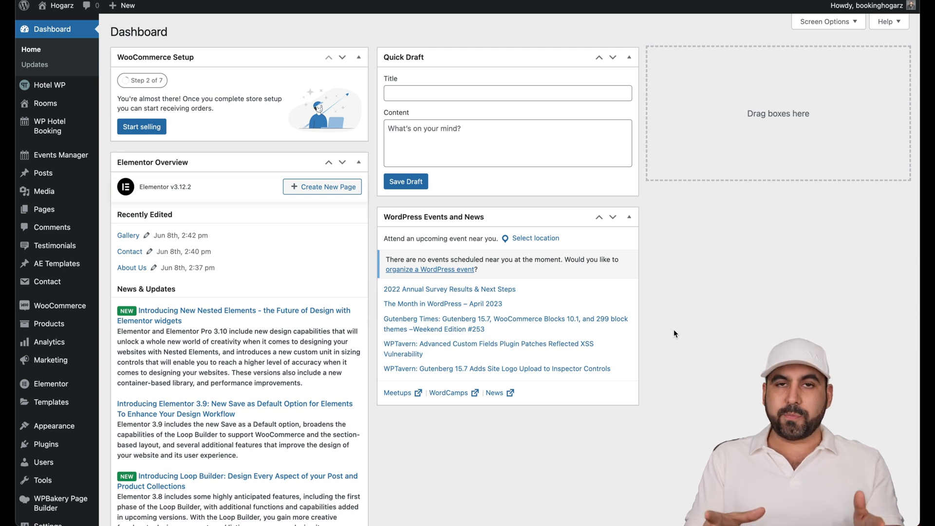
Step: Show Theme Details for the active Hotel WP theme (2.1.4 by ThimPress), after glancing at Add New
scroll(674, 333, "down", 3)
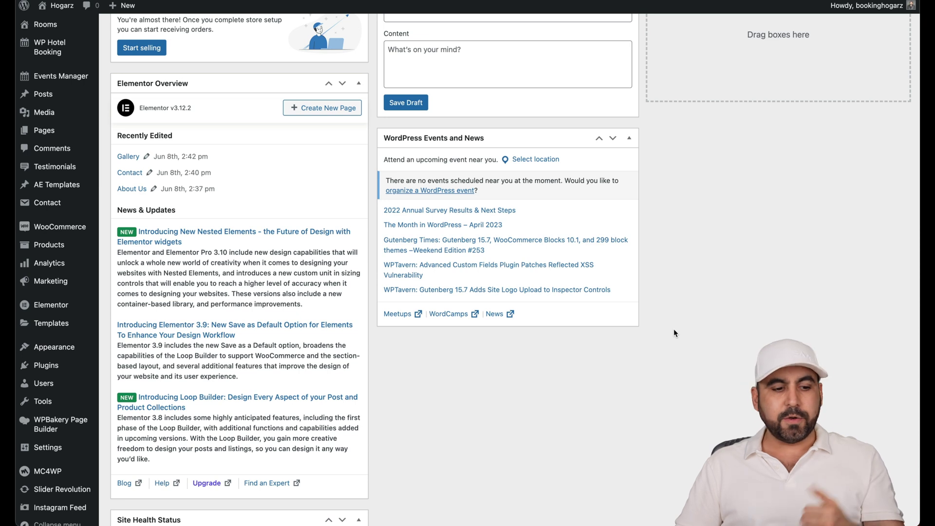
mouse_move(73, 346)
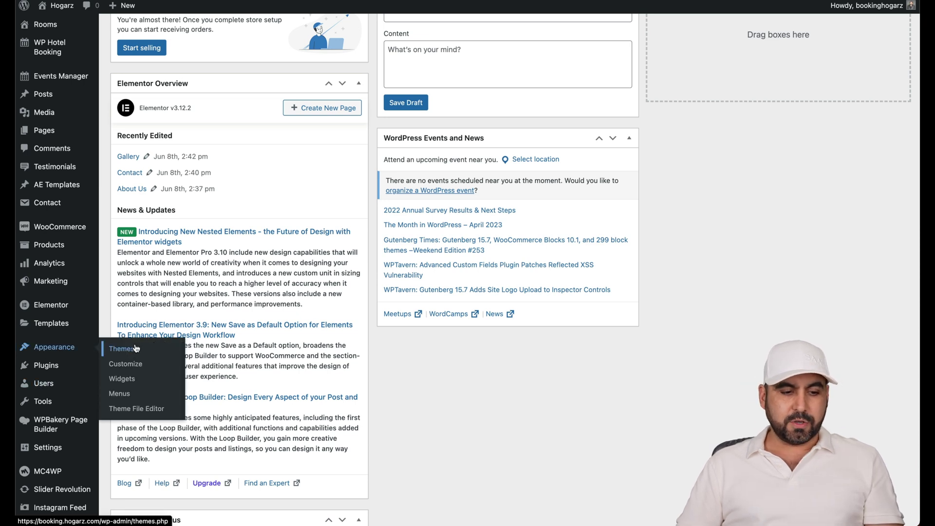
left_click(136, 348)
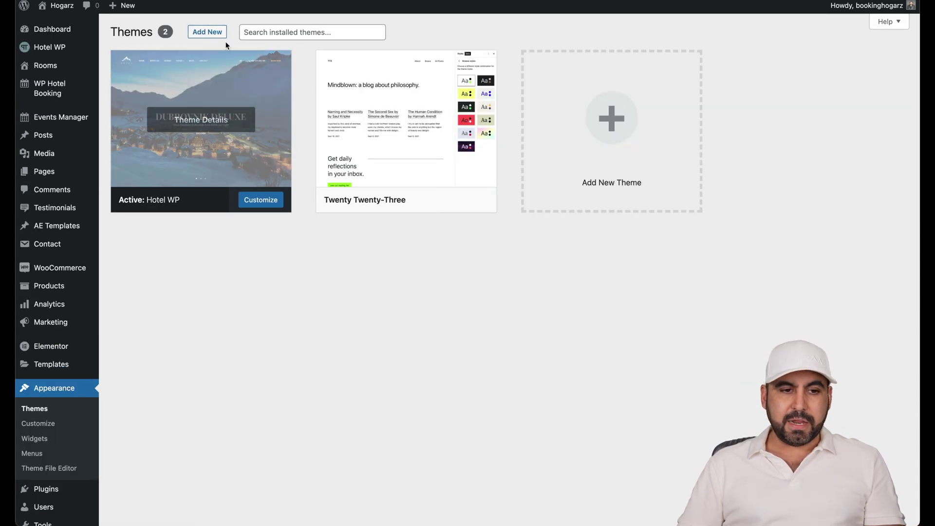
left_click(192, 34)
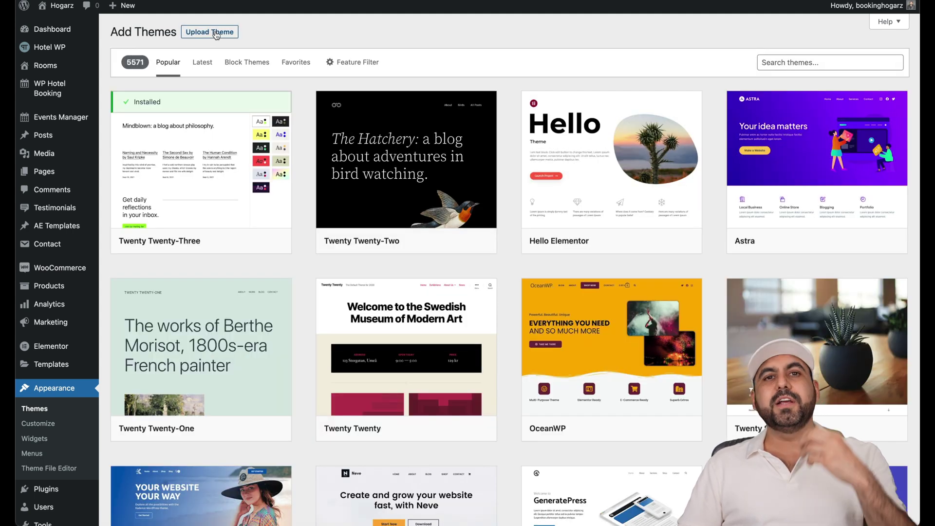
key("alt+Left")
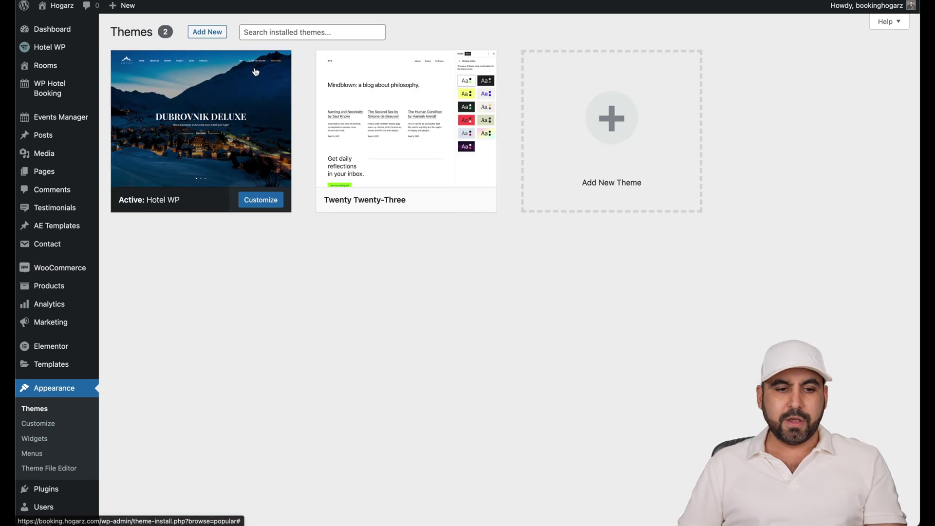
left_click(248, 121)
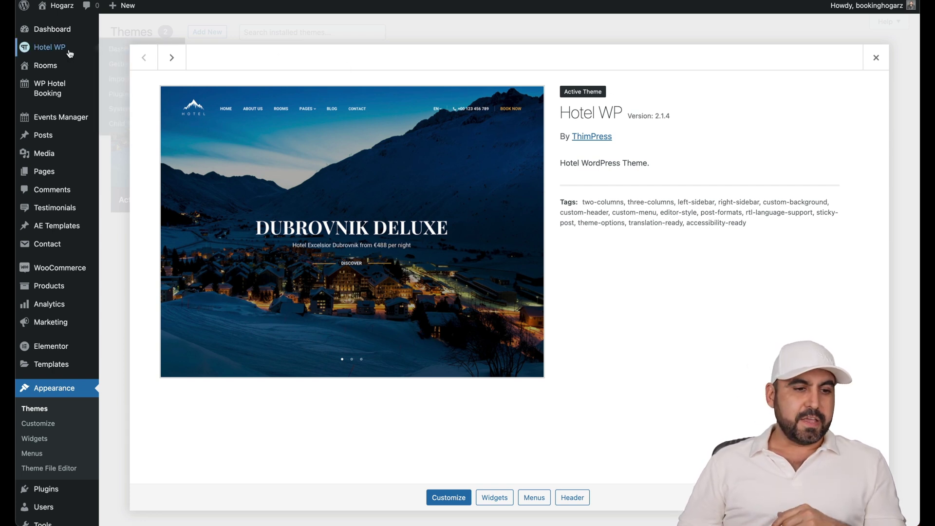
Step: Save the wizard's General Setup with site name Hogarz and description Rentals
left_click(46, 49)
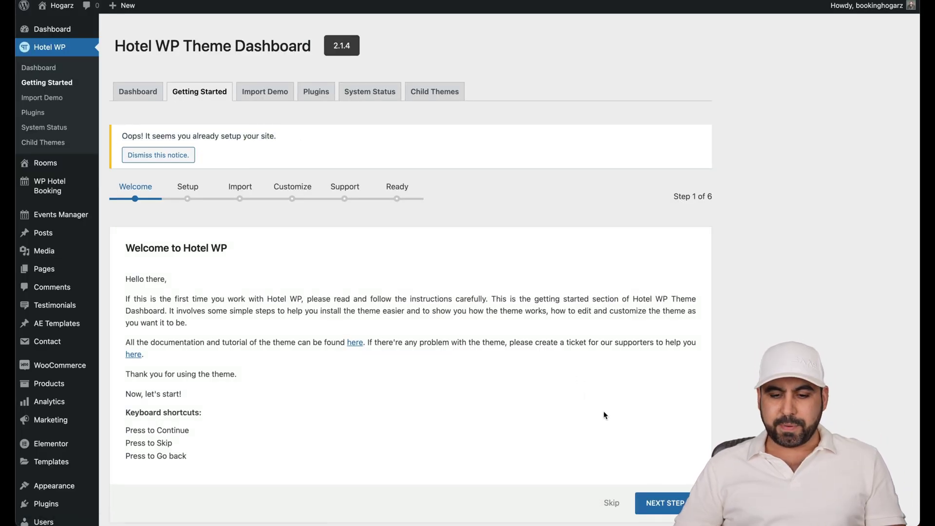
left_click(663, 503)
scroll(608, 458, "down", 2)
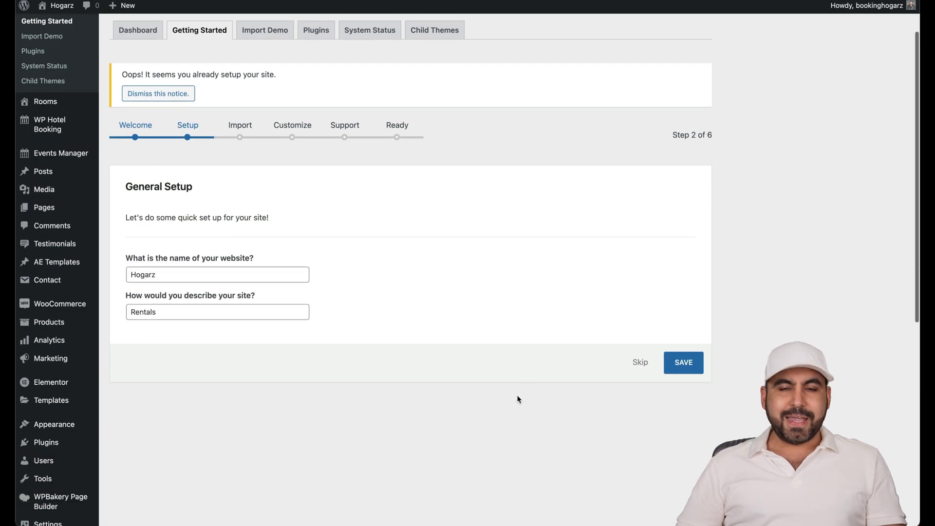
double_click(177, 275)
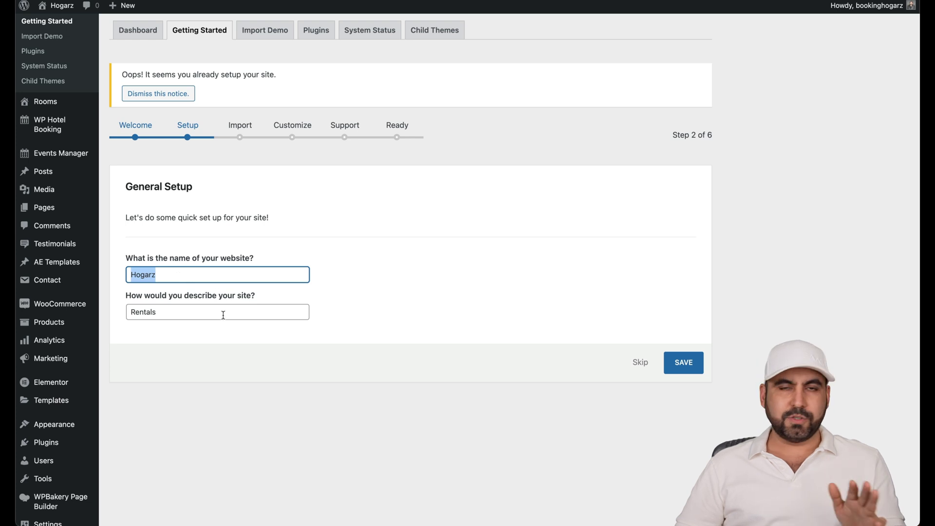
double_click(201, 310)
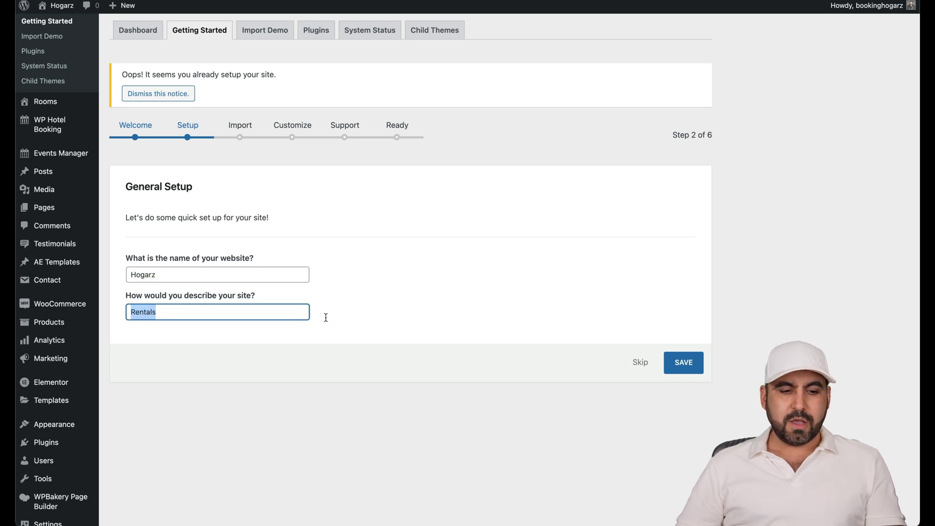
left_click(674, 363)
Step: Move past the Demo 03 import to the Customize Your Site step
scroll(430, 326, "down", 4)
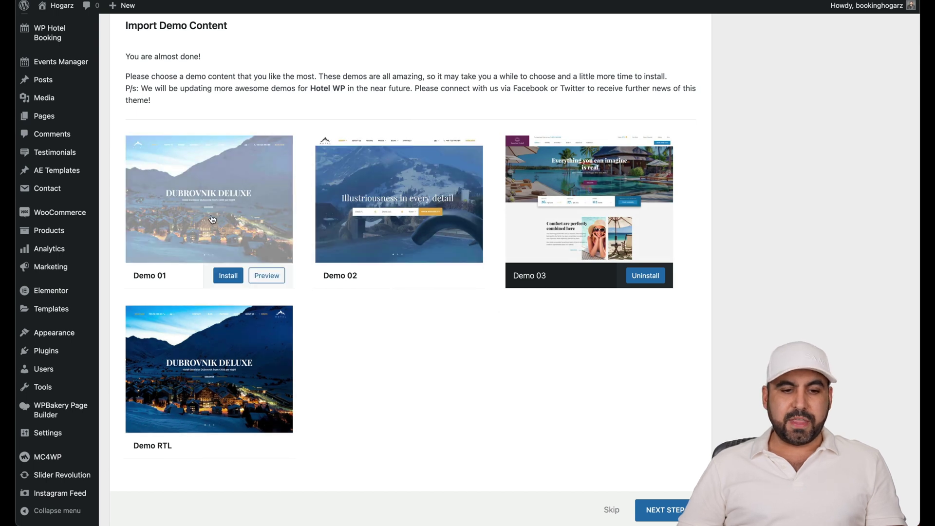
mouse_move(437, 237)
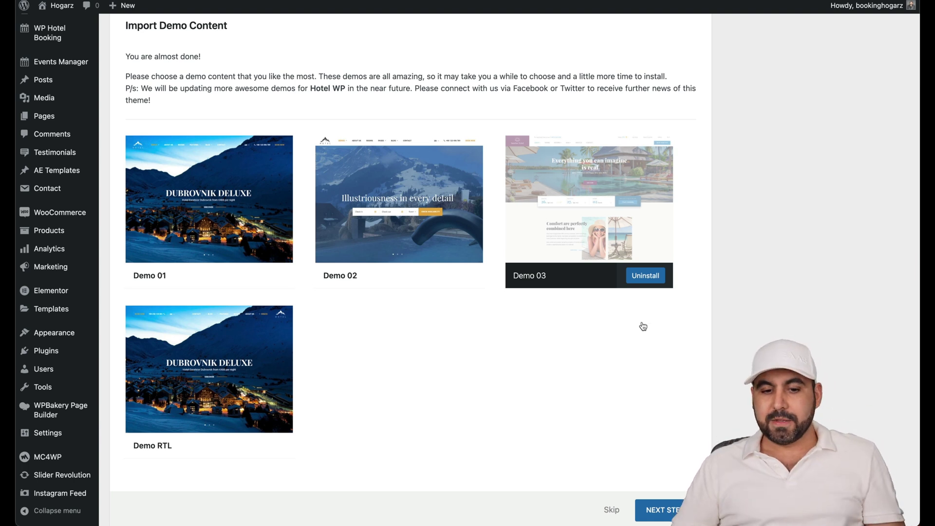
left_click(671, 515)
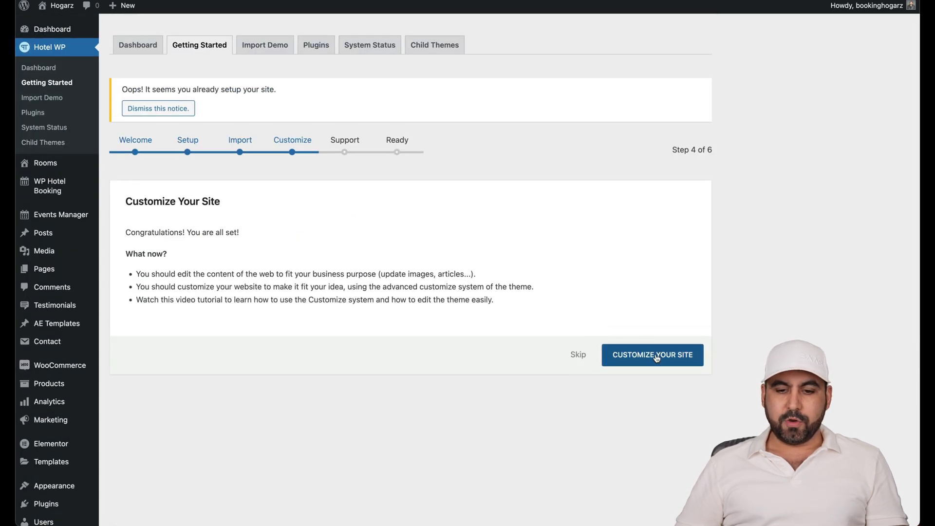
Step: Visit the site Customizer and return to the wizard to reach step 6, Ready
left_click(657, 359)
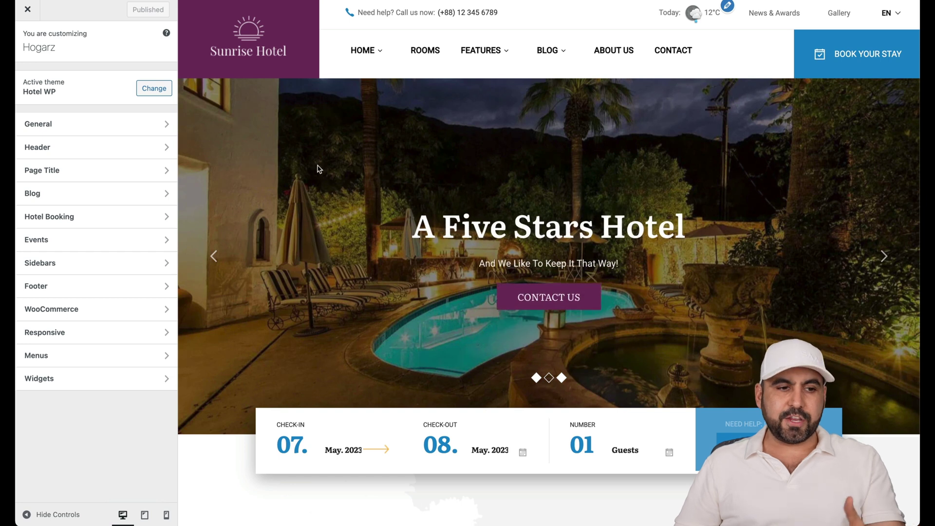
left_click(30, 16)
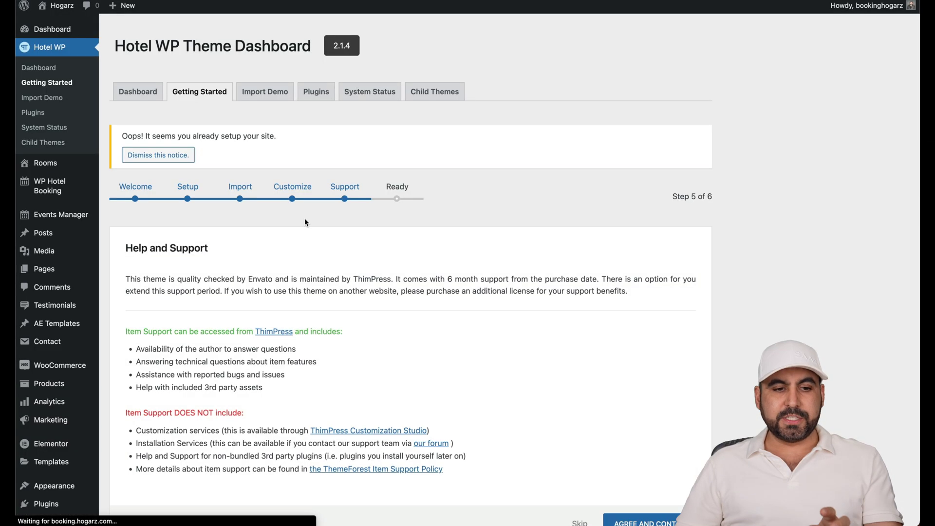
scroll(394, 277, "down", 3)
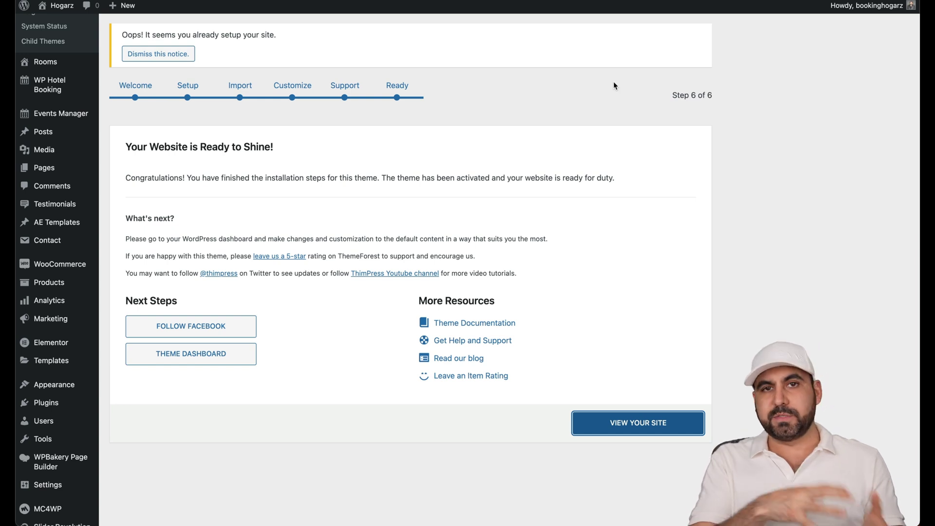
Step: Deactivate WooCommerce in the Installed Plugins list
left_click(46, 403)
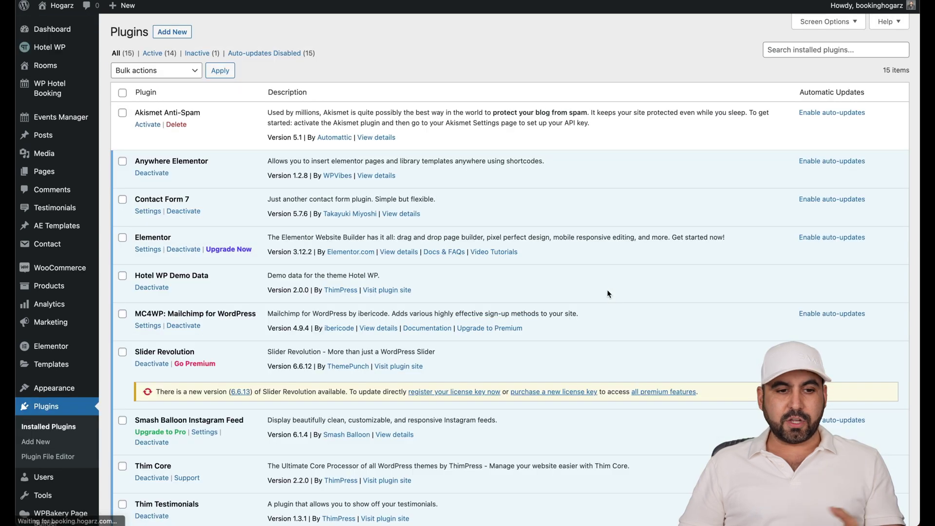
scroll(606, 289, "down", 4)
scroll(195, 269, "down", 3)
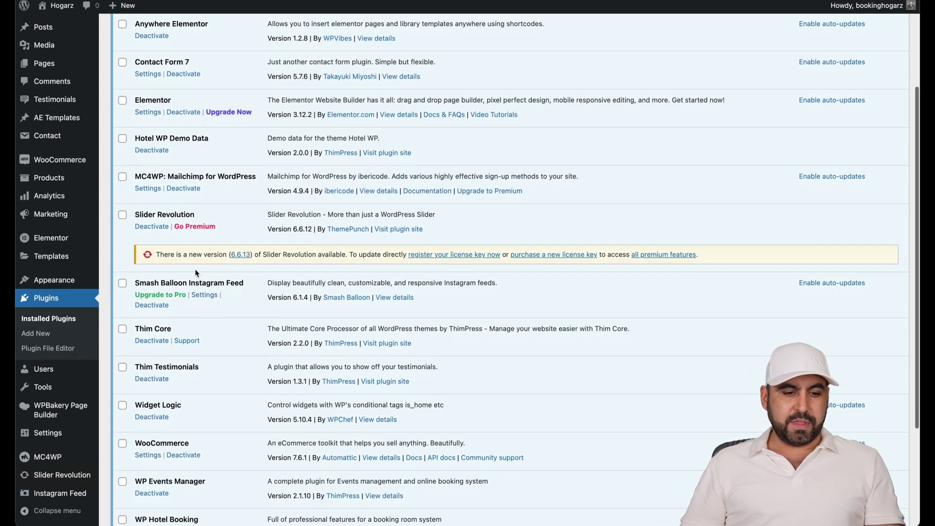
scroll(199, 410, "down", 2)
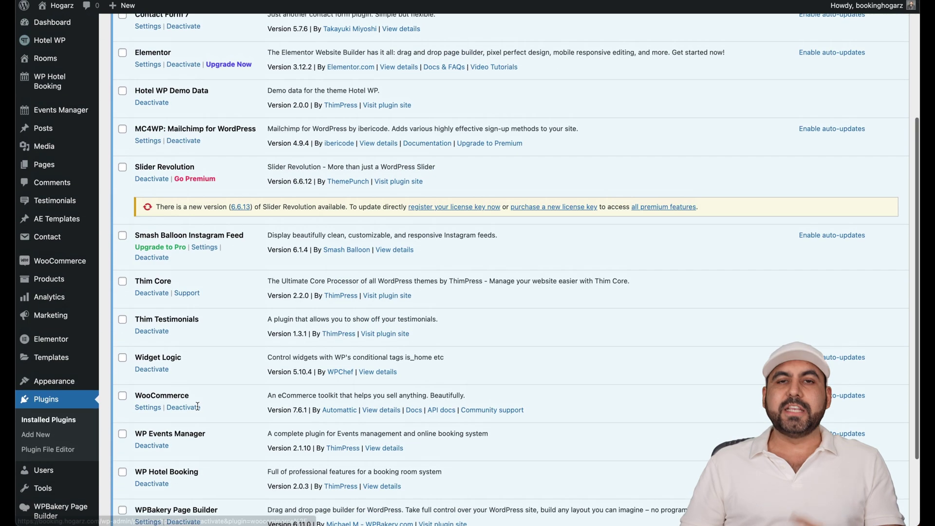
left_click(183, 407)
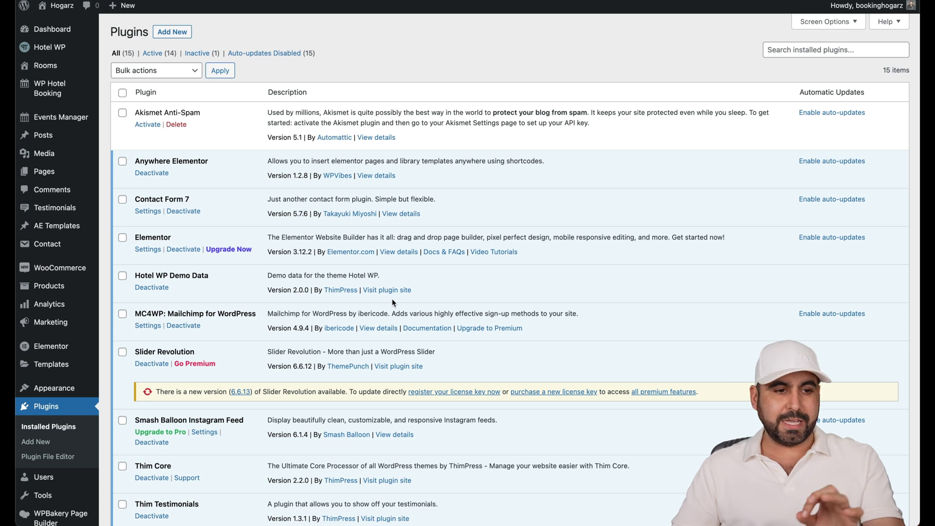
Step: Browse the Hotel WP dashboard's Getting Started, Import Demo and Plugins sections
mouse_move(61, 50)
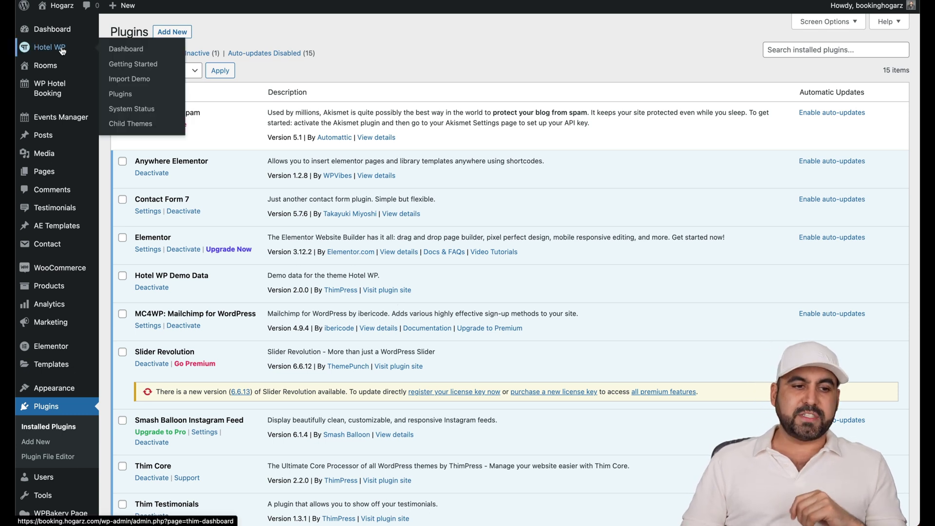
left_click(62, 50)
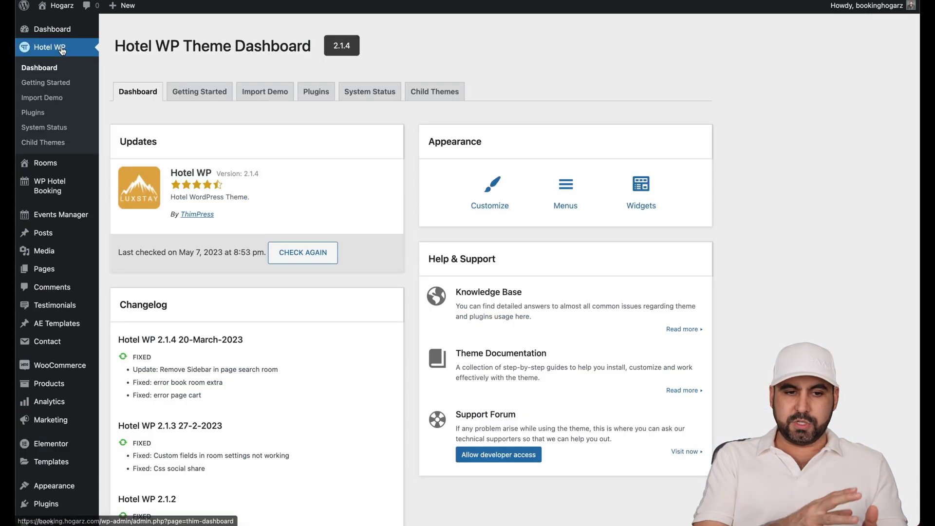
left_click(202, 93)
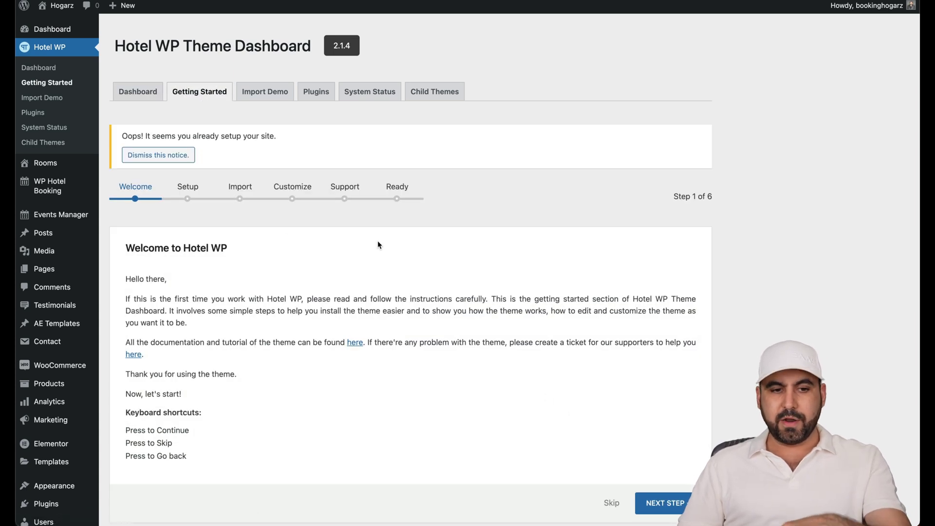
left_click(262, 97)
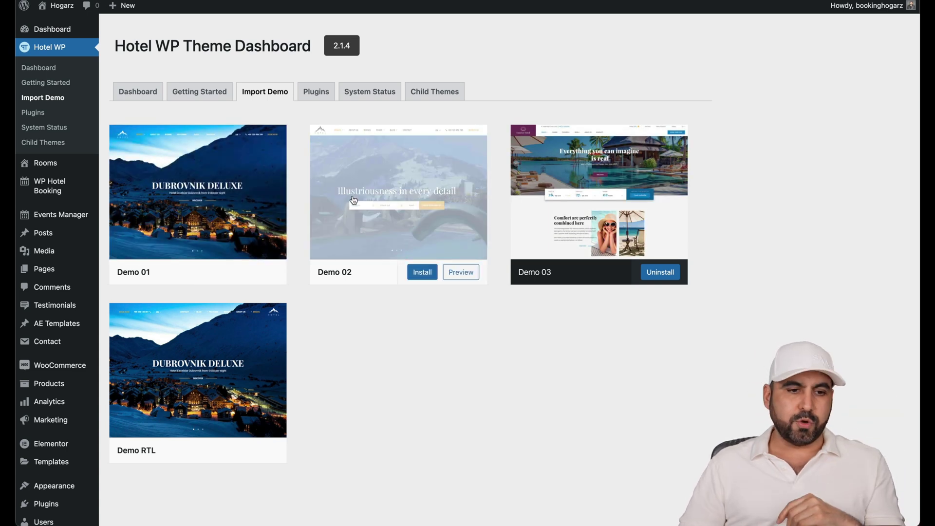
left_click(315, 92)
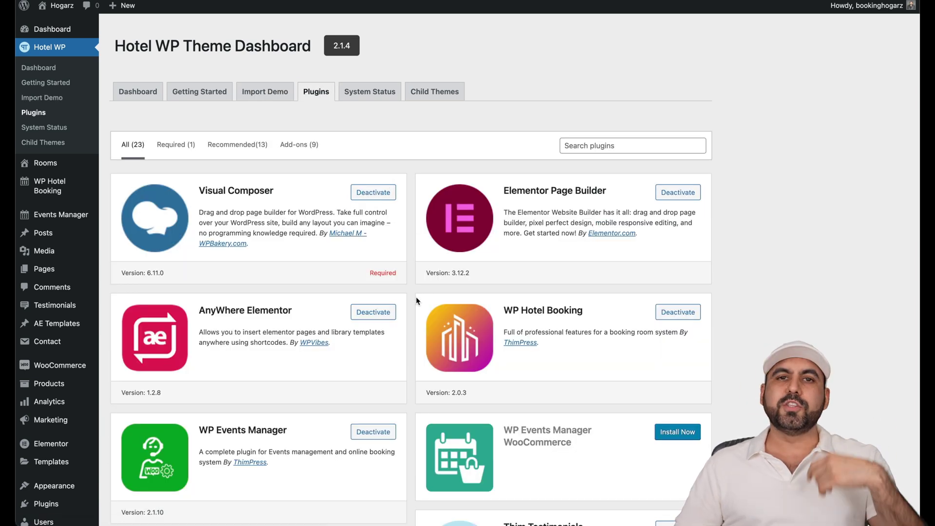
scroll(414, 309, "down", 3)
scroll(411, 307, "up", 3)
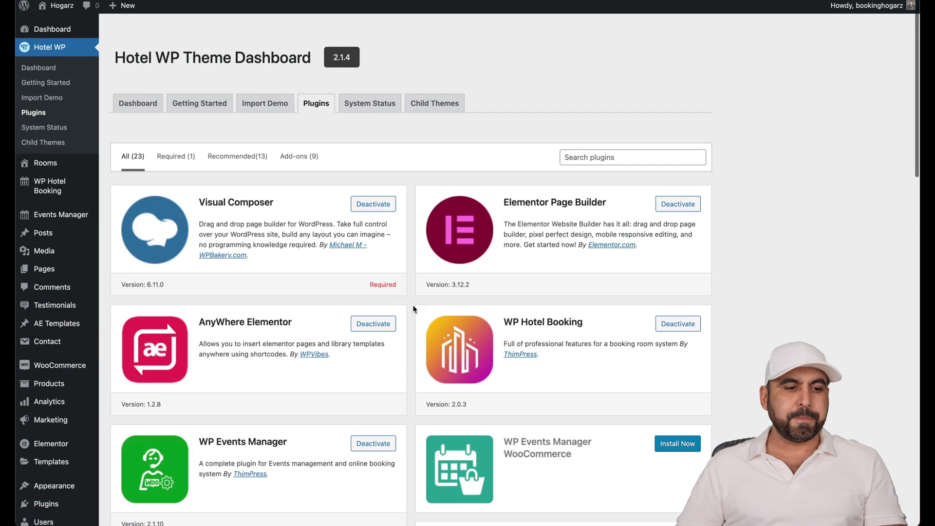
Step: Open the Premium Room from the Rooms list for editing
mouse_move(49, 169)
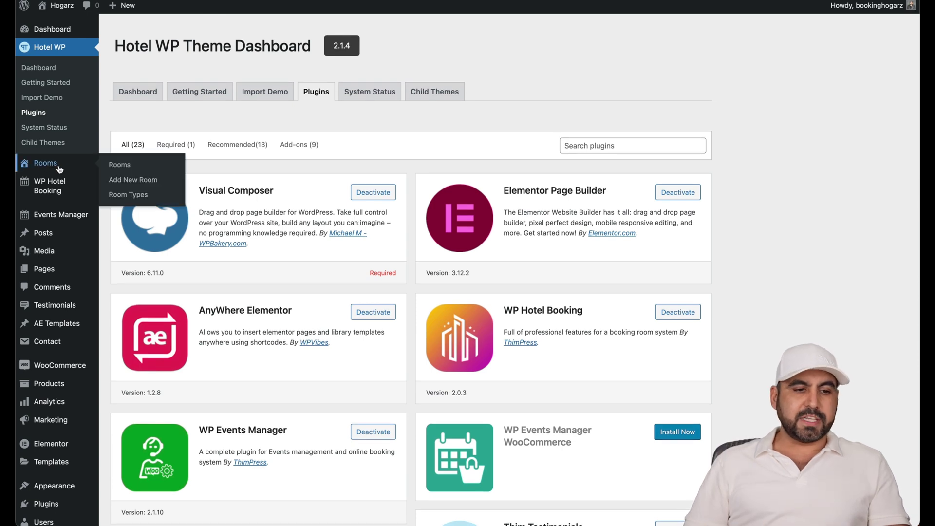
left_click(49, 164)
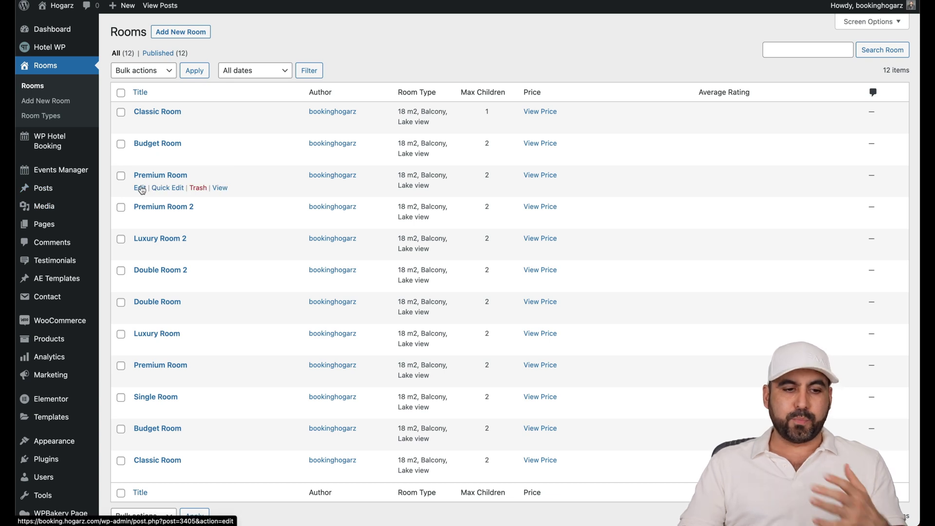
left_click(140, 188)
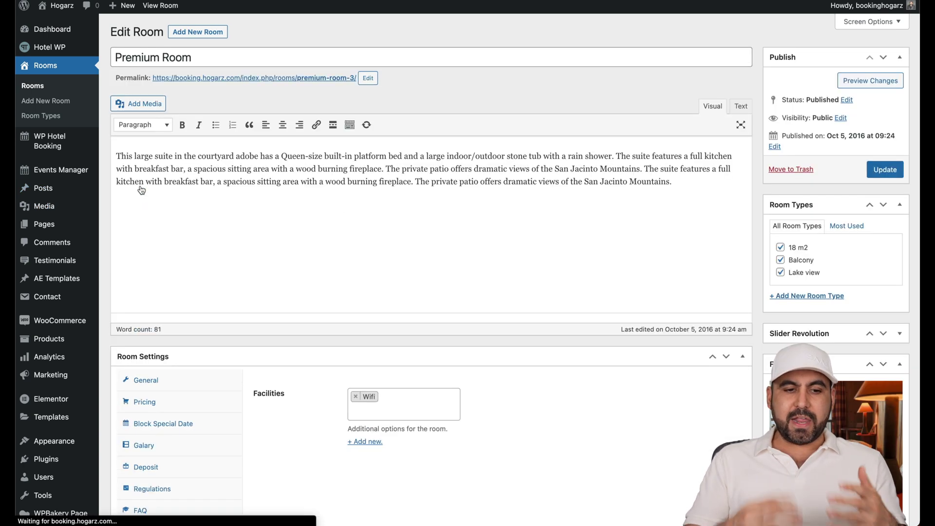
scroll(353, 240, "down", 3)
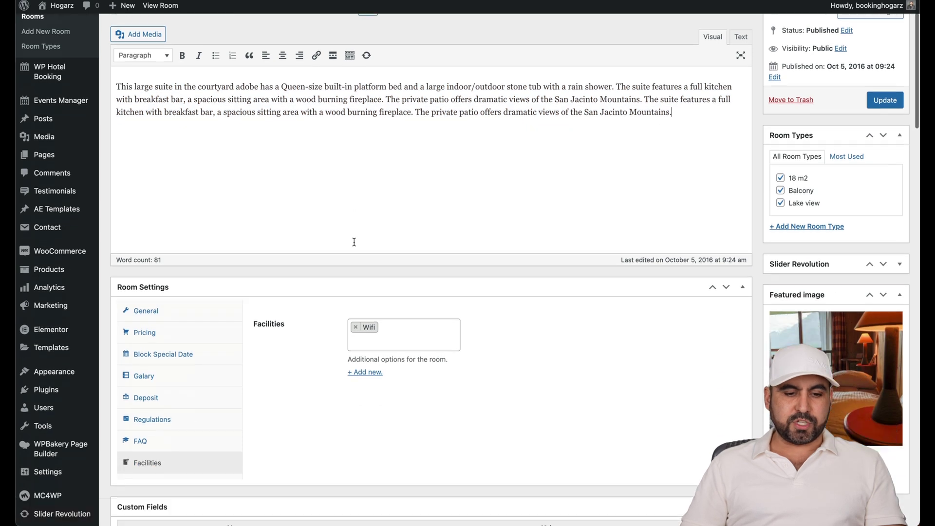
Step: Review its general room settings, quantity 100 and room size 60, then its pricing
left_click(180, 278)
scroll(341, 243, "down", 4)
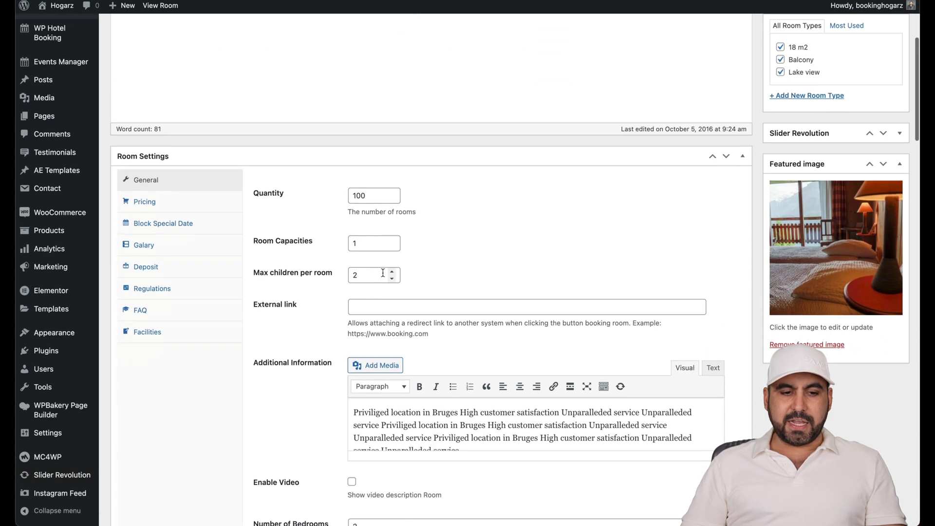
left_click(370, 147)
left_click(336, 148)
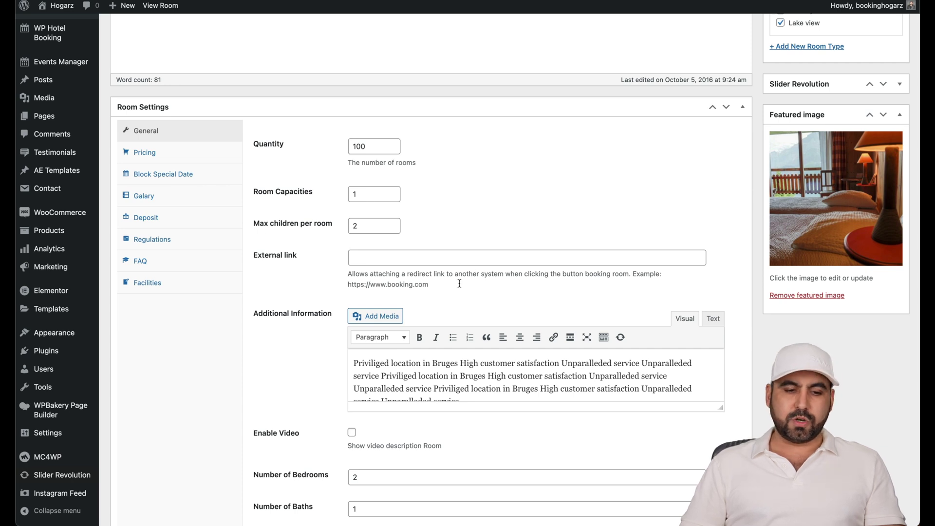
scroll(459, 283, "down", 5)
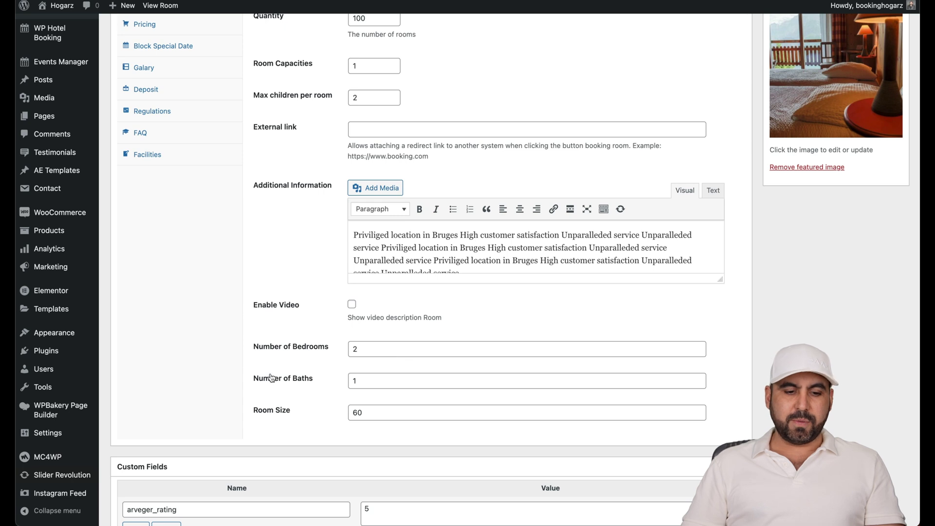
scroll(369, 402, "up", 8)
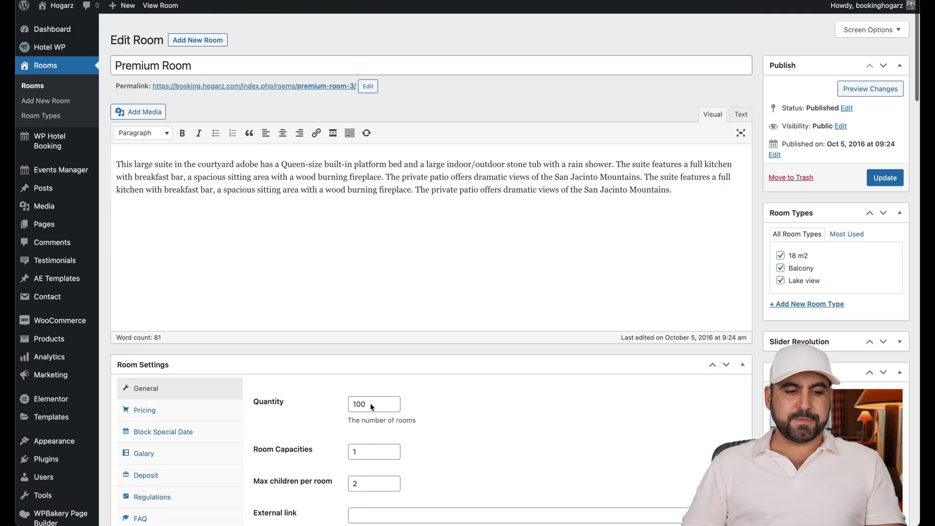
scroll(370, 402, "down", 3)
scroll(163, 288, "down", 1)
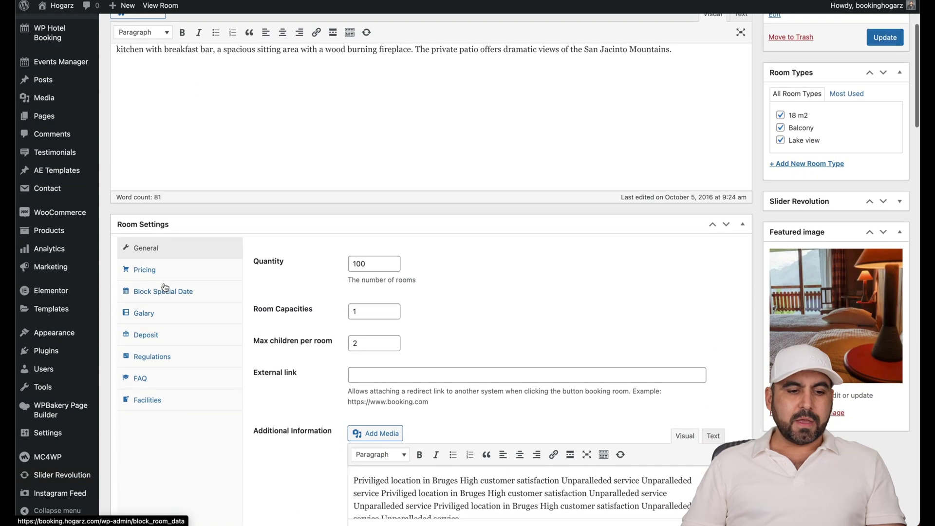
left_click(149, 271)
scroll(344, 343, "down", 3)
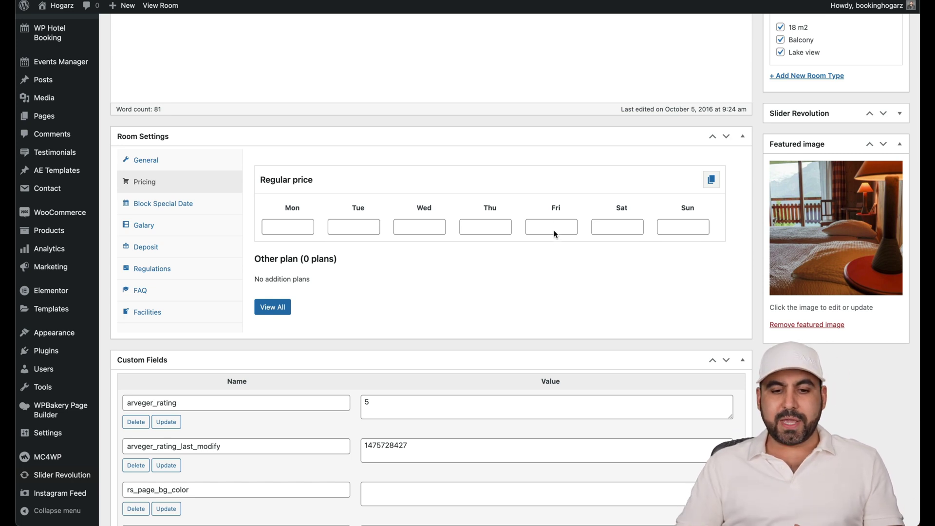
left_click(669, 226)
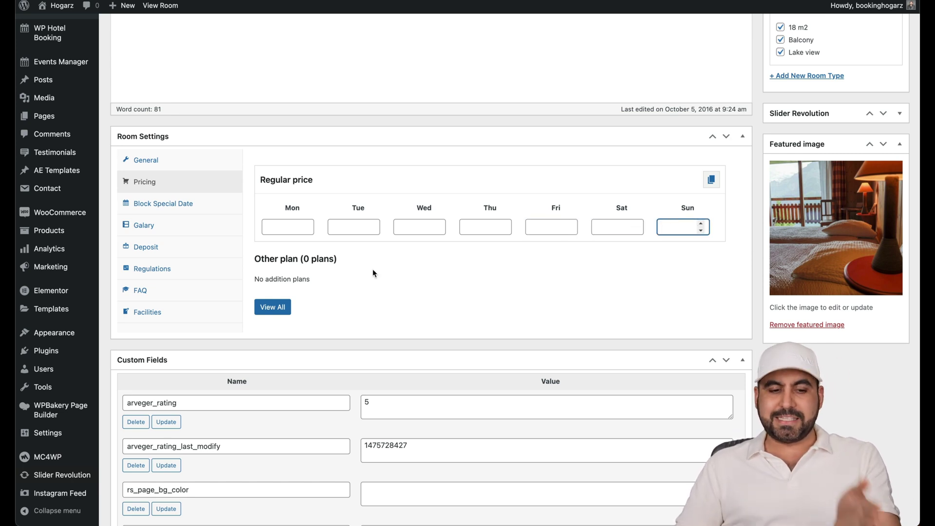
left_click(170, 205)
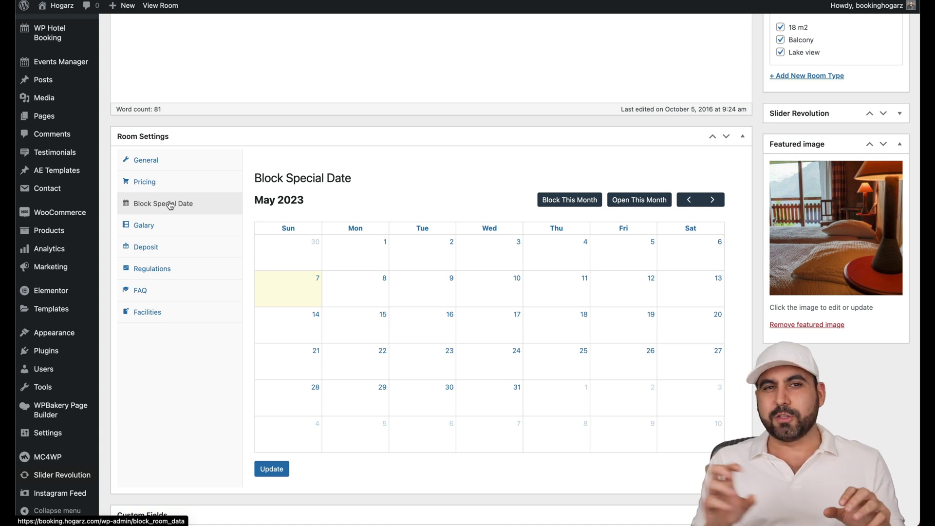
left_click(167, 229)
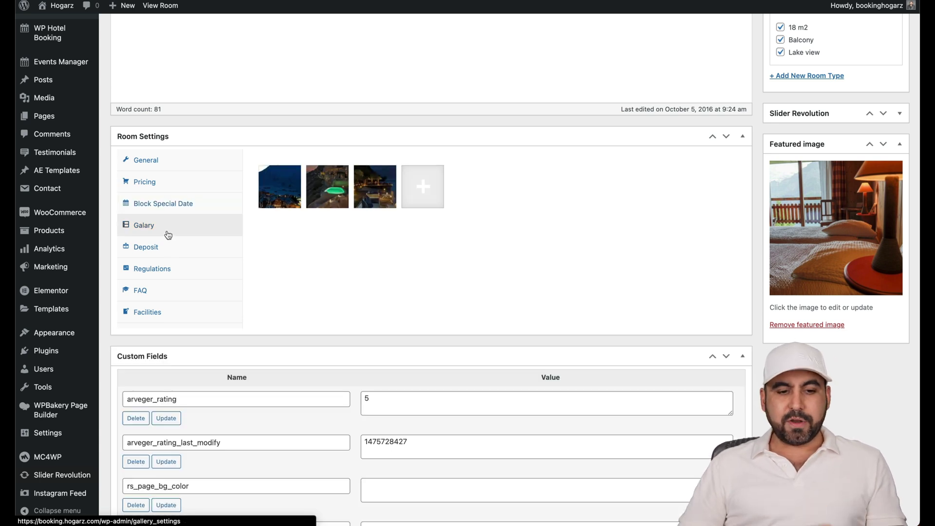
left_click(190, 249)
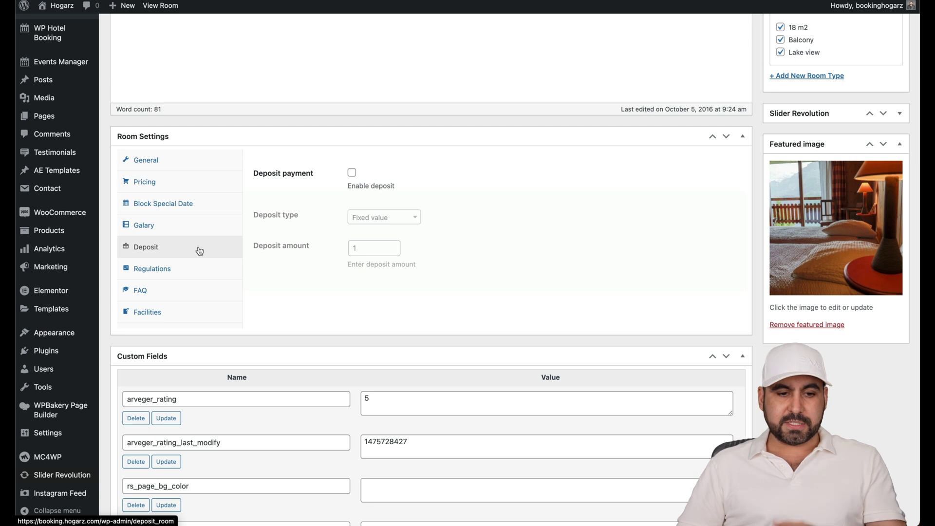
left_click(188, 269)
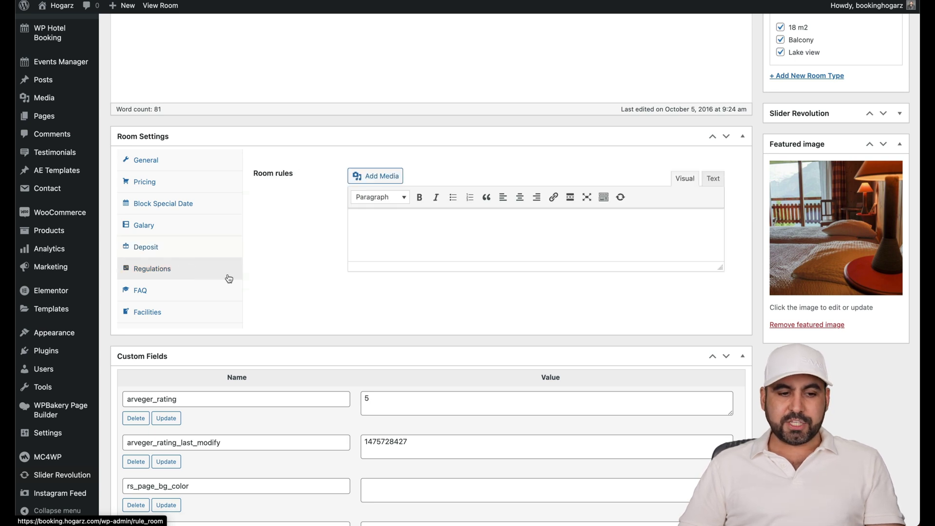
left_click(180, 291)
left_click(166, 313)
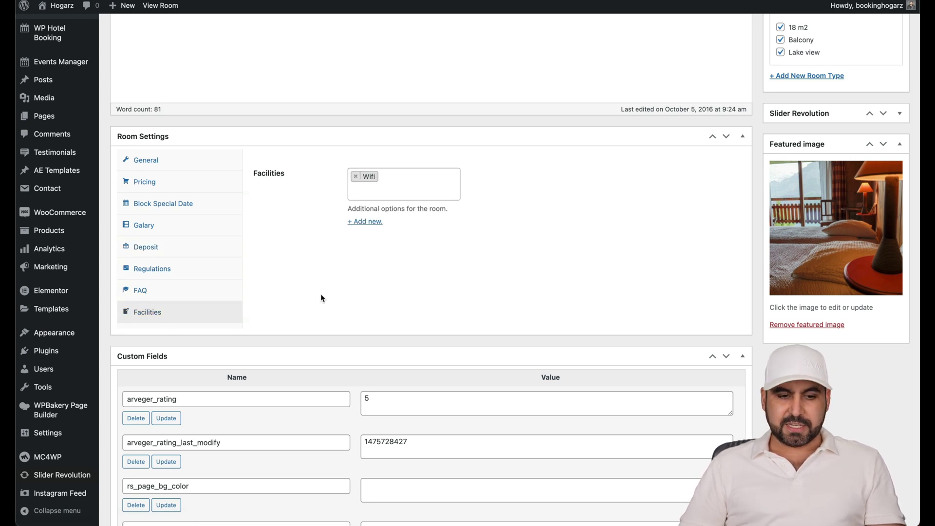
scroll(320, 296, "down", 4)
scroll(248, 252, "down", 12)
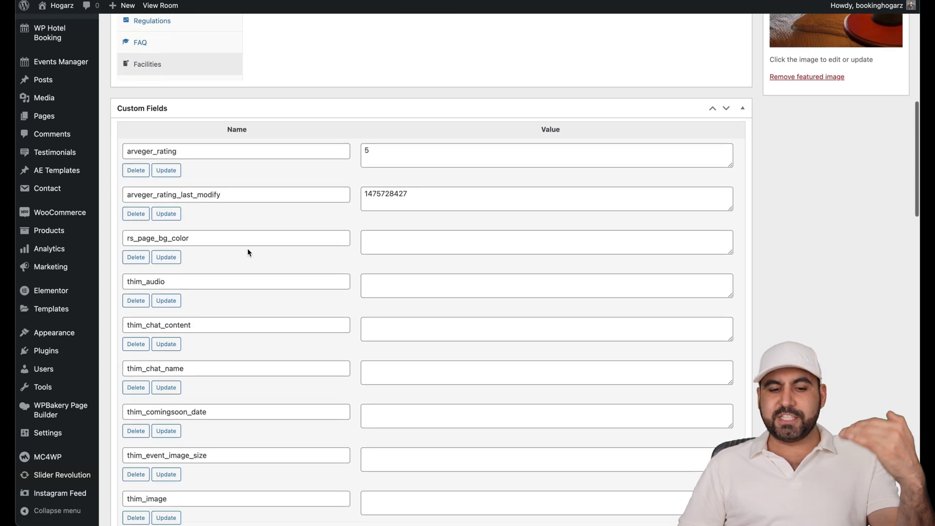
scroll(248, 249, "up", 15)
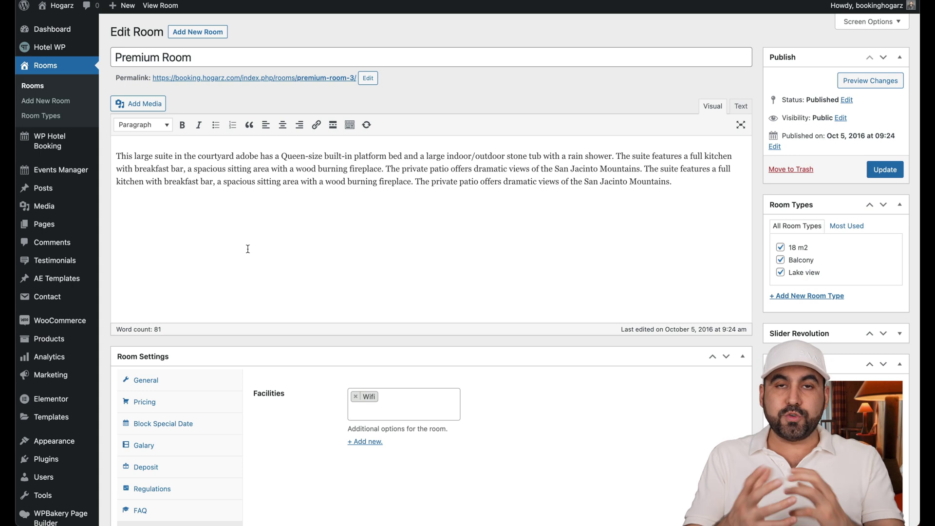
Step: Look over a blank new-room form, then return to the list of 12 rooms
left_click(207, 36)
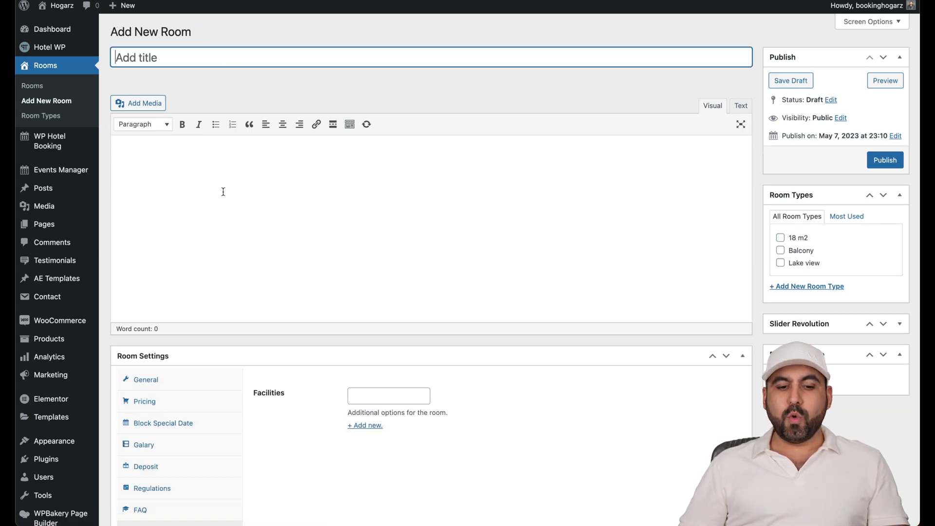
scroll(248, 228, "down", 2)
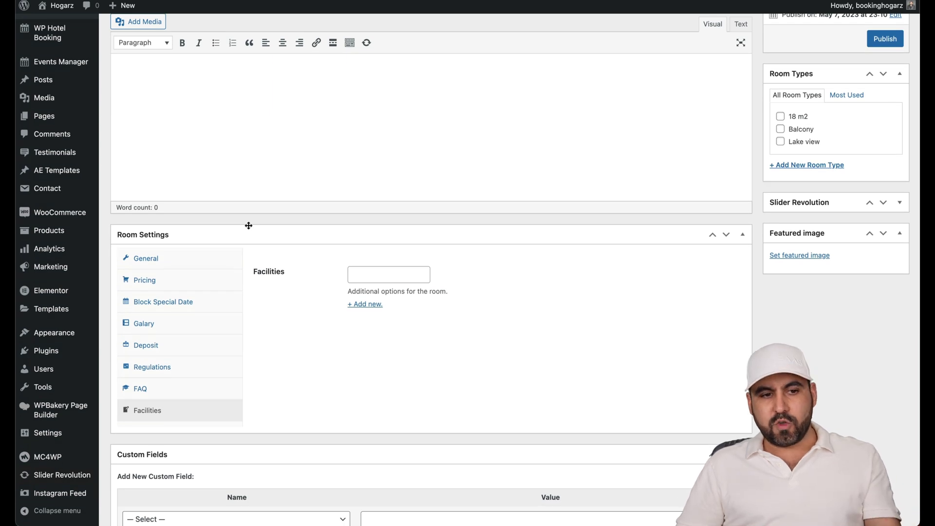
scroll(248, 225, "up", 3)
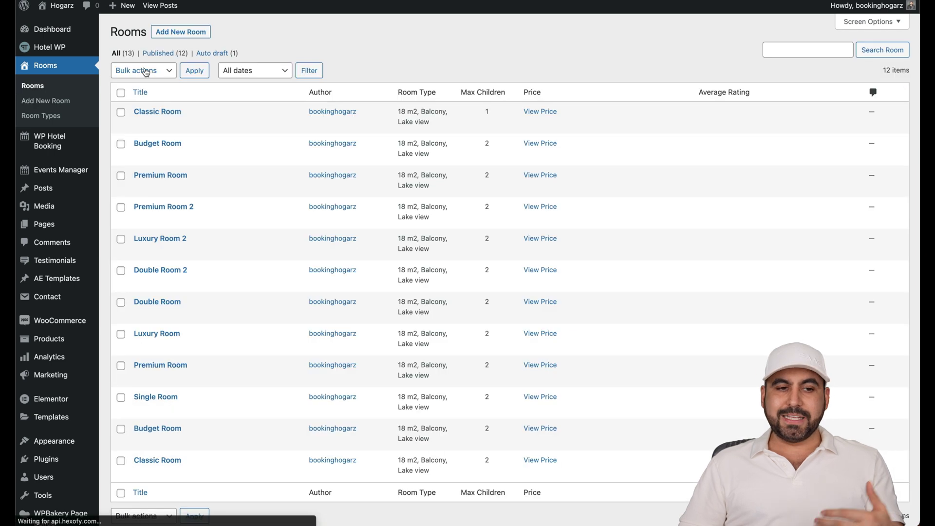
left_click(121, 92)
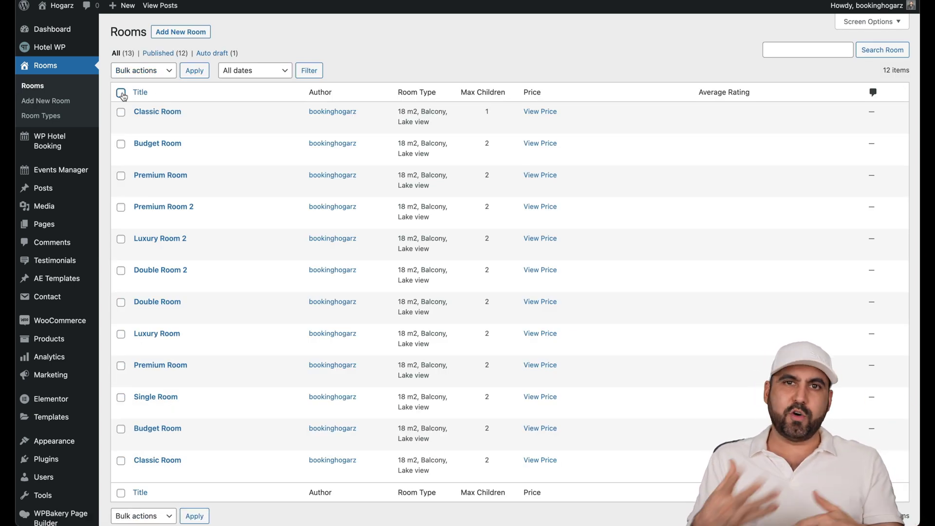
Step: Start booking #10642, reviewing payment and status options but keeping Offline Payment and Cancelled
left_click(61, 142)
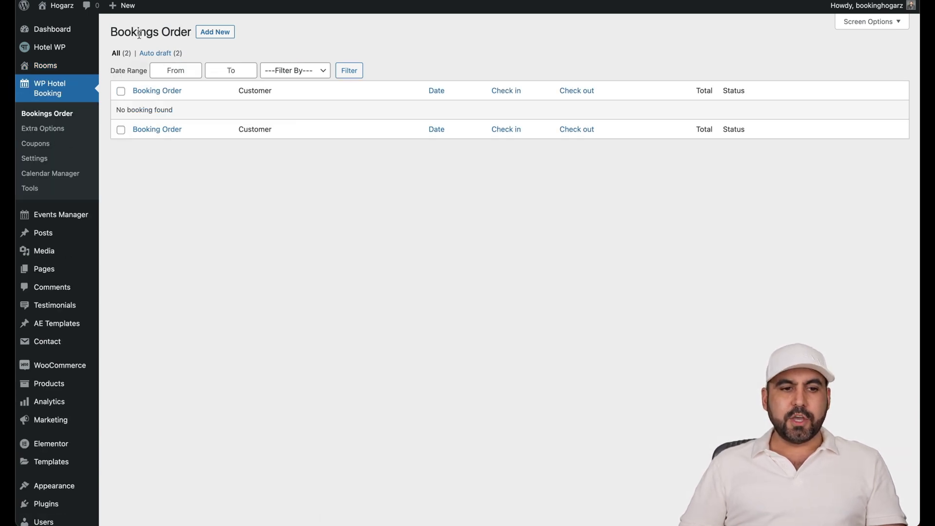
left_click(218, 33)
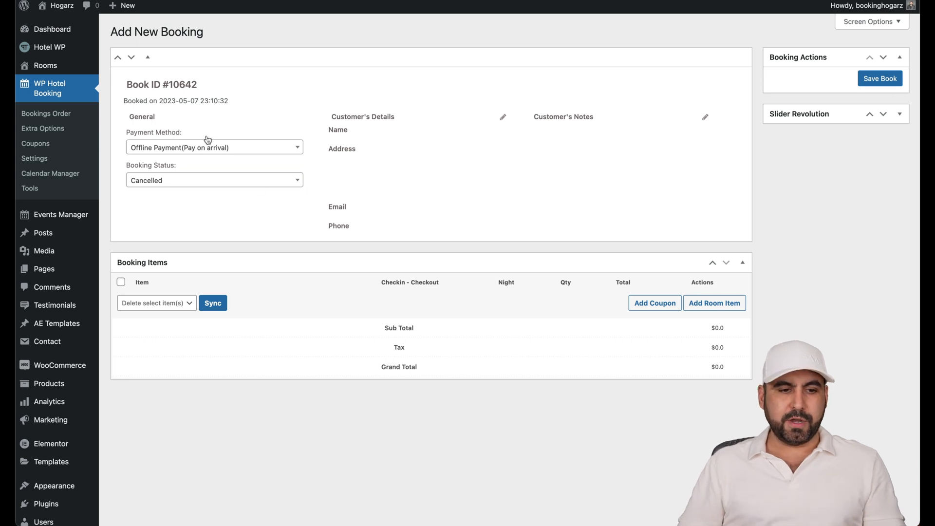
left_click(129, 148)
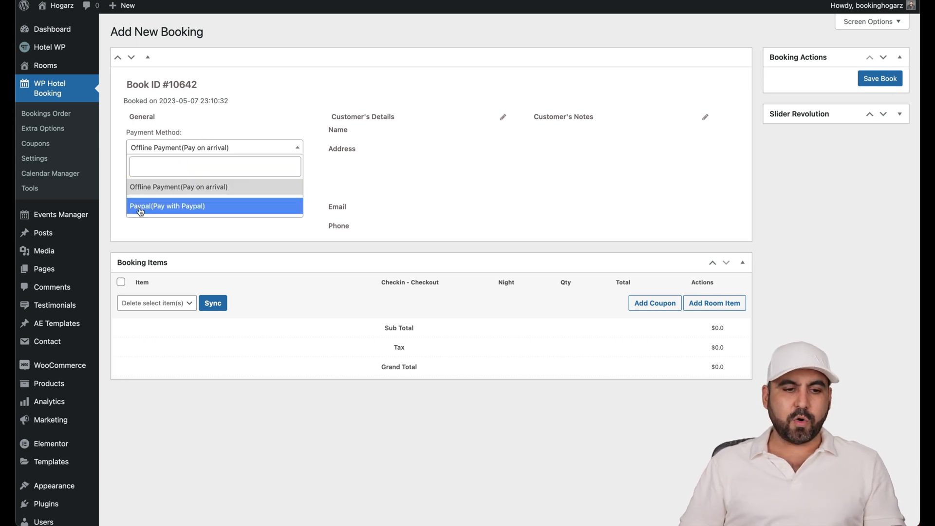
left_click(395, 202)
left_click(215, 179)
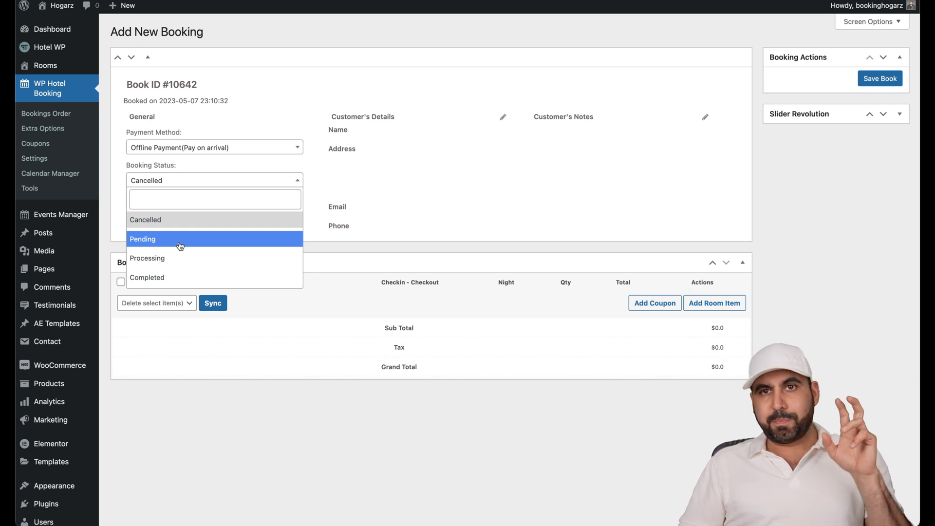
left_click(362, 192)
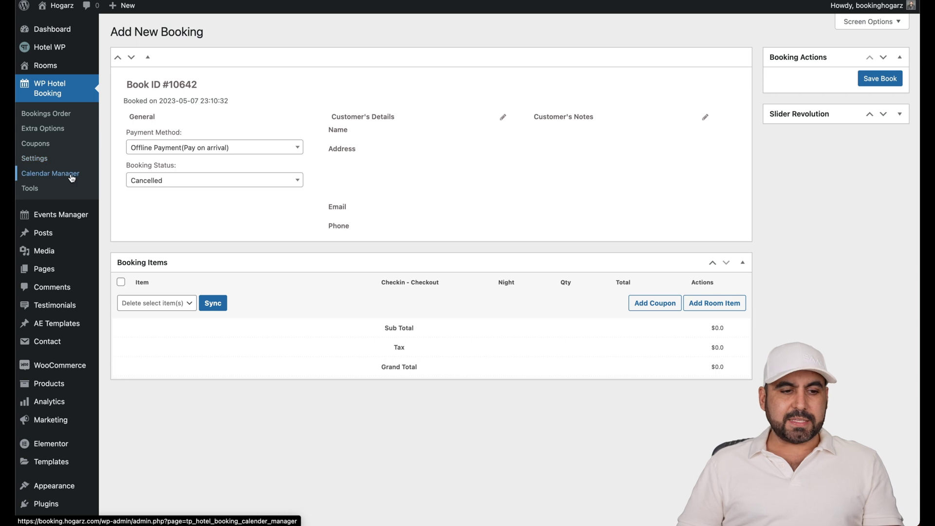
Step: Open the Hotel WP Film Festival event's edit page from the Events list
mouse_move(72, 212)
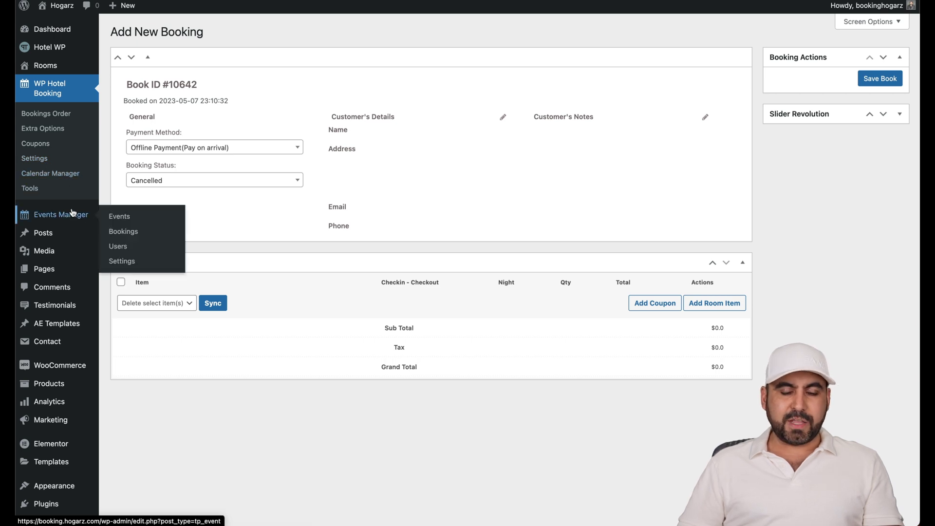
left_click(72, 212)
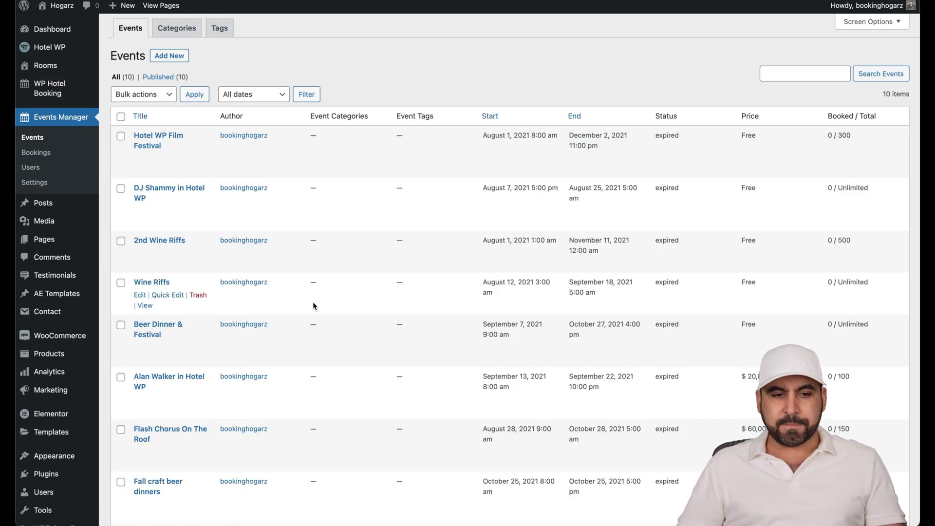
left_click(141, 160)
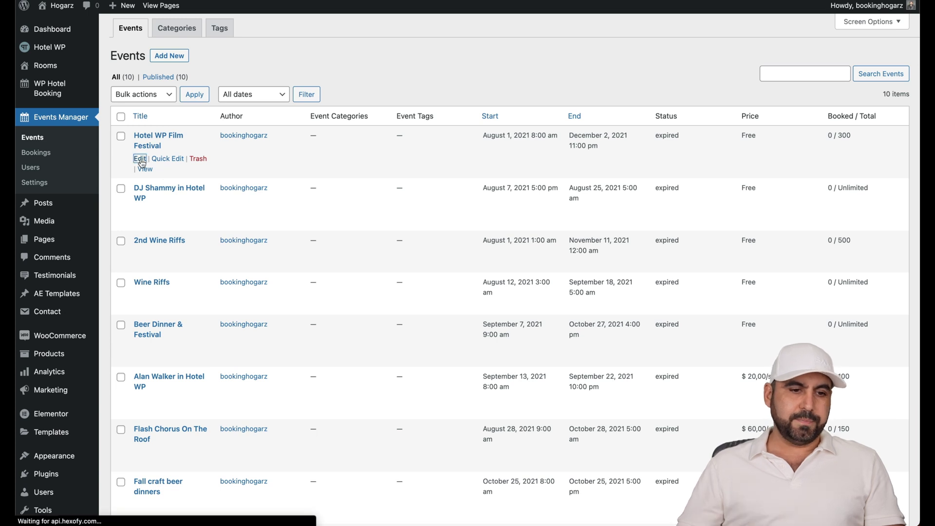
scroll(327, 307, "down", 10)
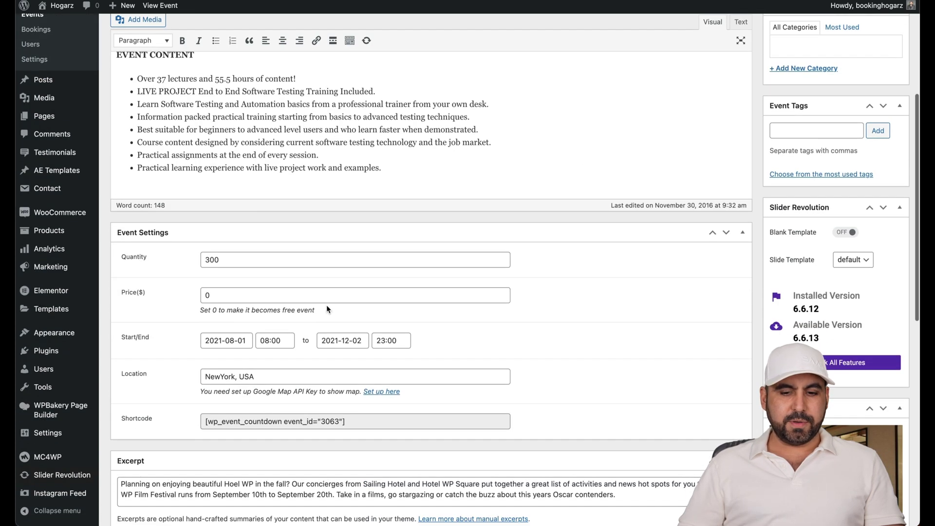
scroll(326, 304, "up", 10)
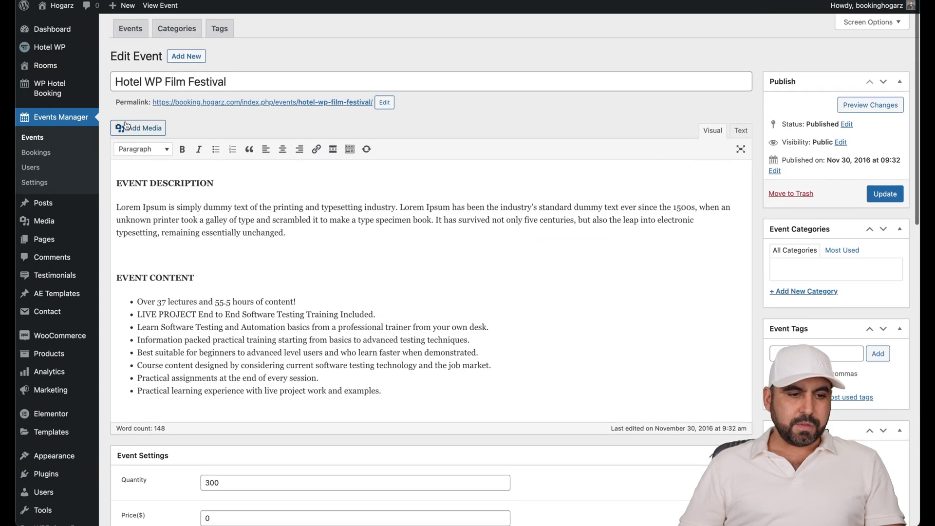
Step: Look over the admin sidebar menu and return to the Dashboard
mouse_move(61, 205)
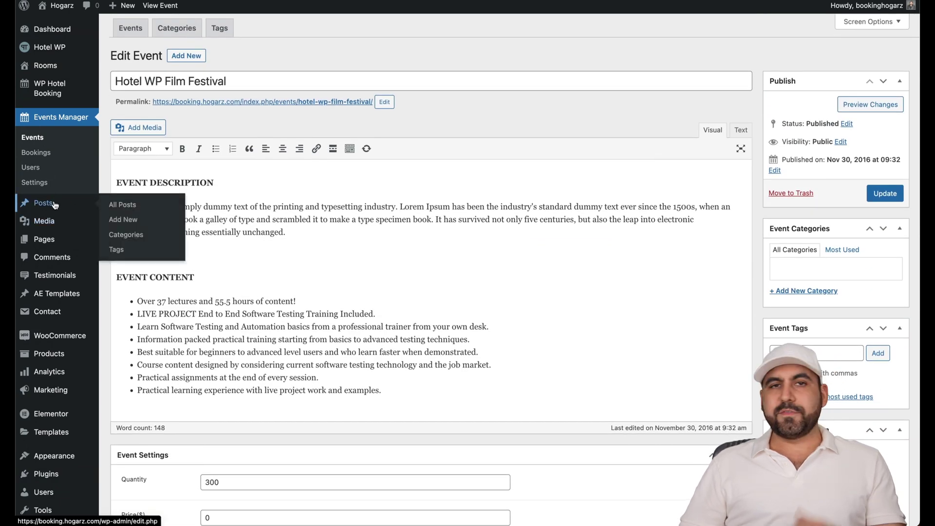
scroll(55, 204, "down", 1)
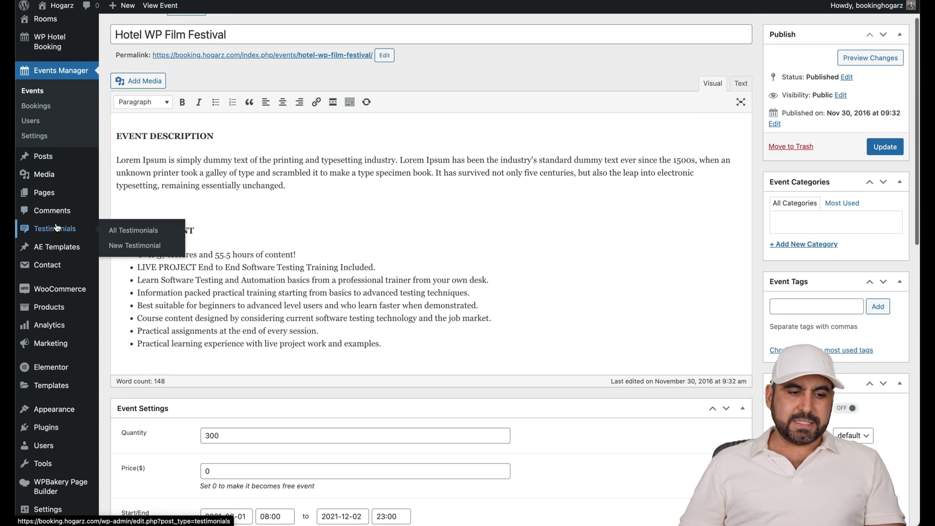
mouse_move(46, 250)
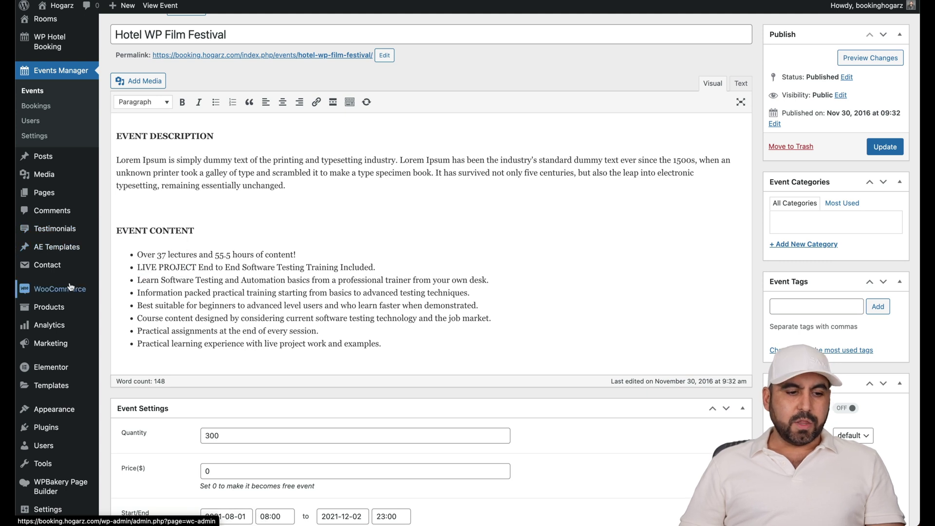
mouse_move(74, 291)
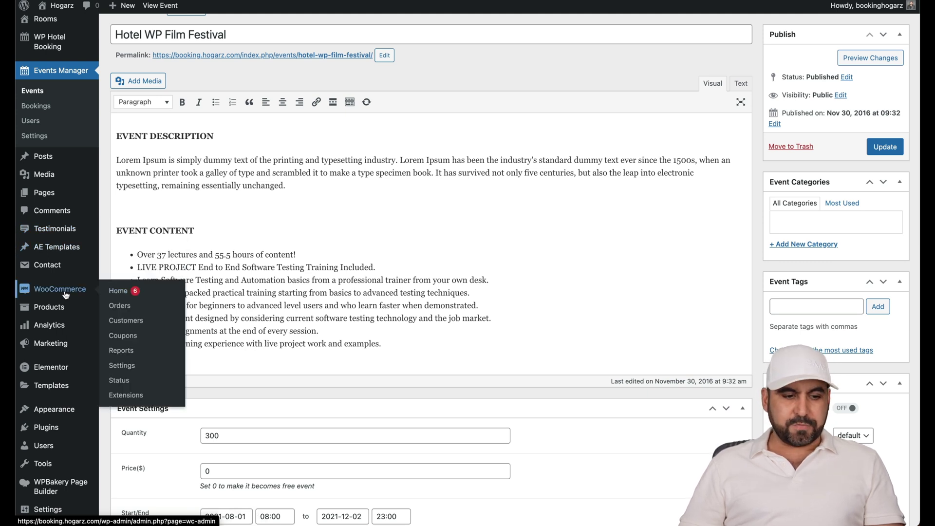
mouse_move(53, 315)
scroll(59, 321, "down", 3)
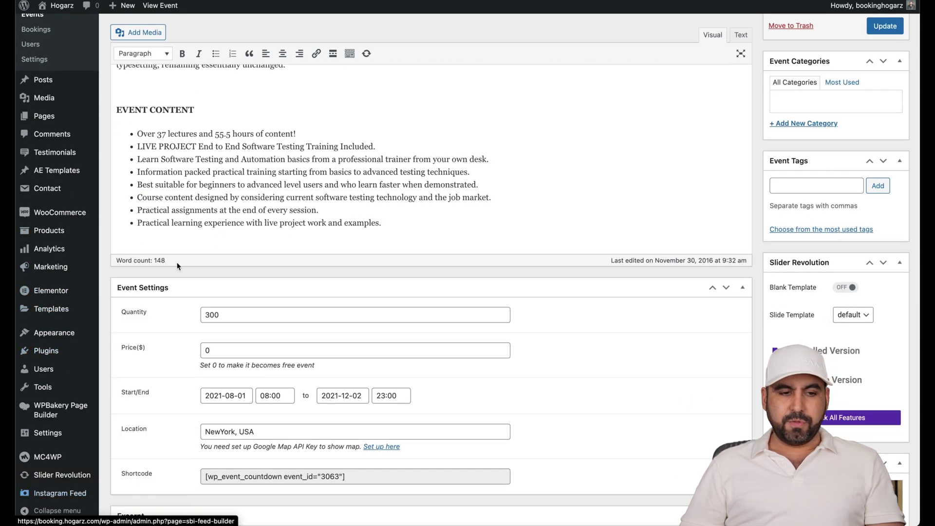
scroll(214, 240, "up", 4)
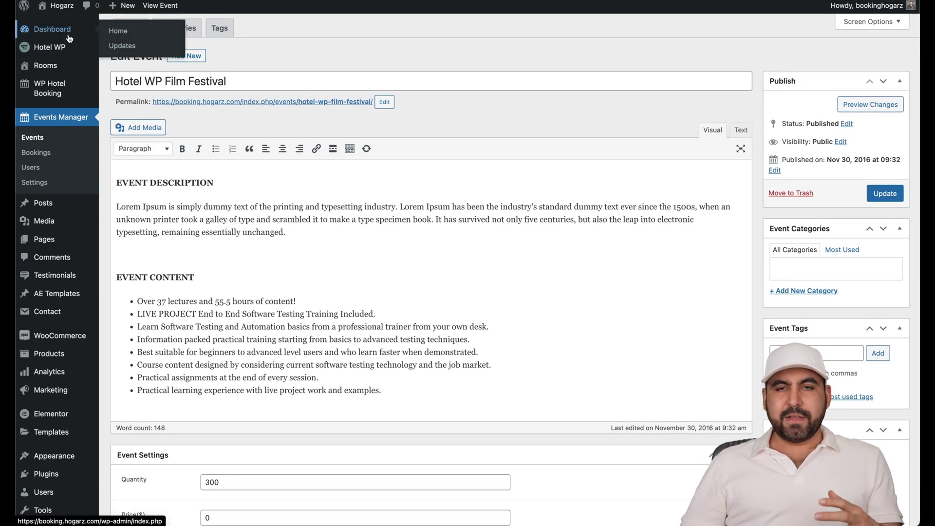
left_click(48, 30)
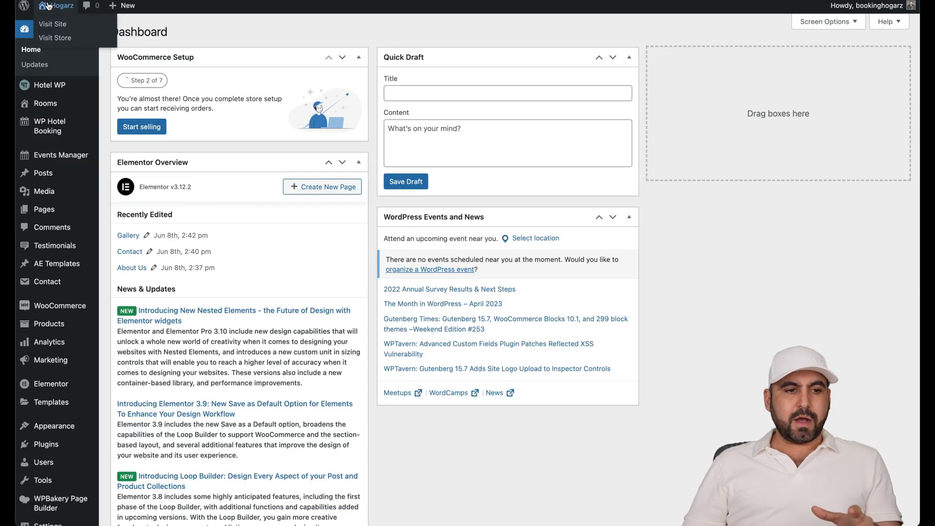
Step: Leave the admin and view the live Sunrise Hotel homepage
left_click(55, 6)
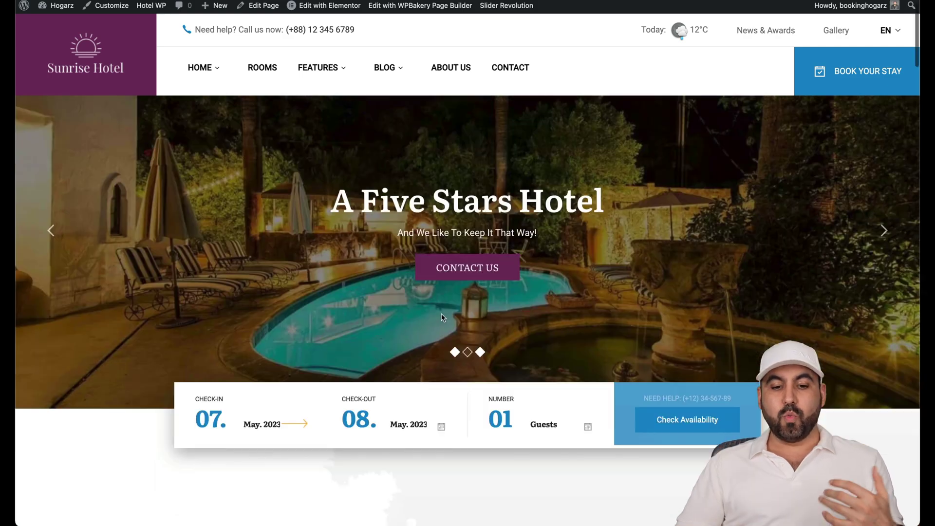
Step: Scroll the homepage past the 20% off travel banner to the Awesome Offer room cards
scroll(442, 316, "down", 20)
scroll(442, 316, "down", 15)
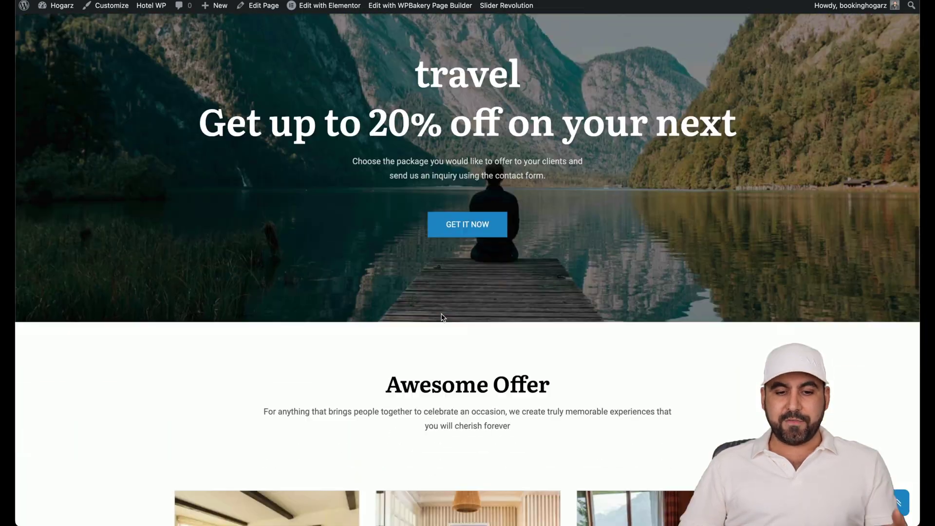